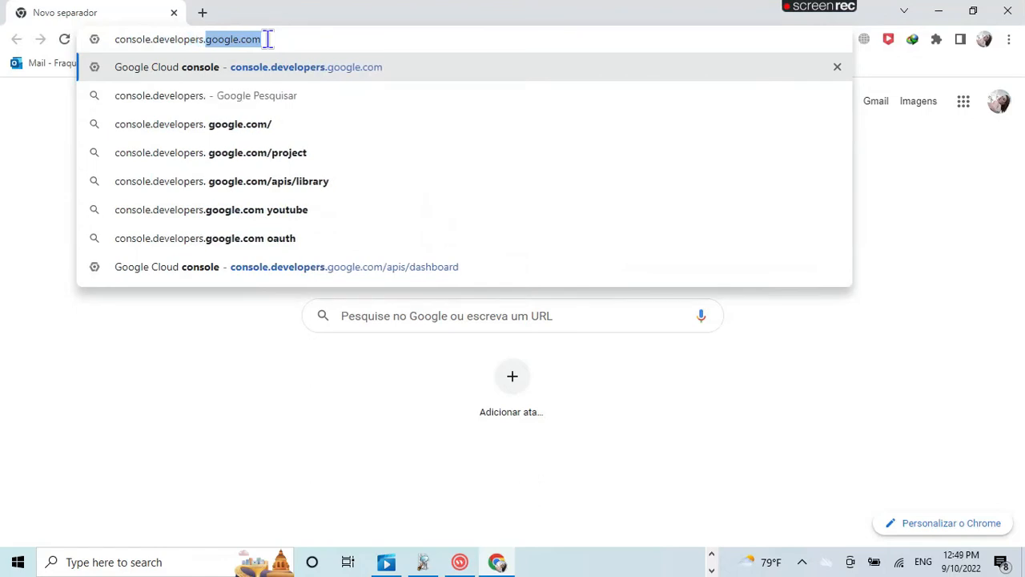
Step: Load console.developers.google.com in Chrome to reach the APIs & Services dashboard
{"action": "type", "text": "goog"}
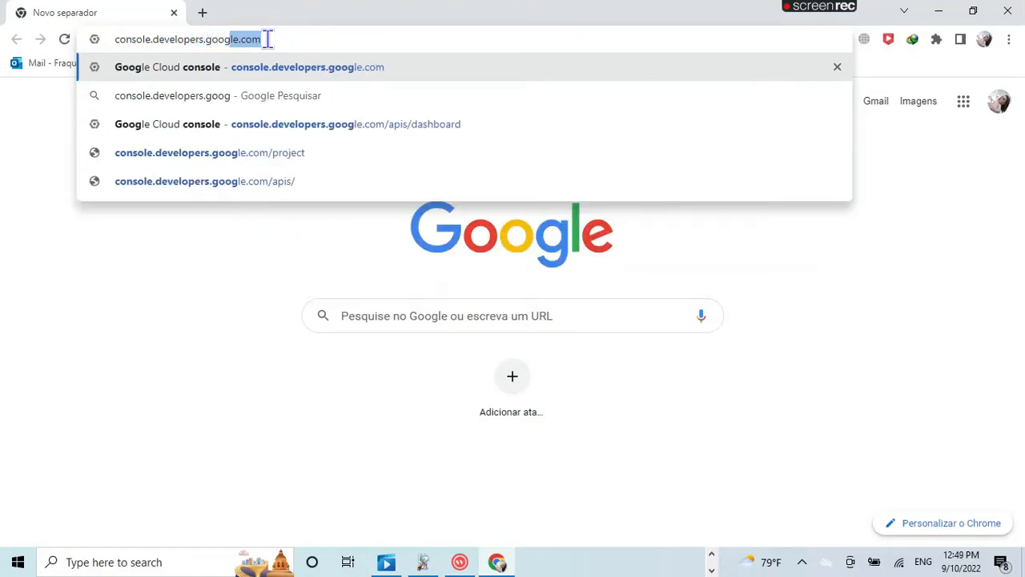
{"action": "type", "text": "le"}
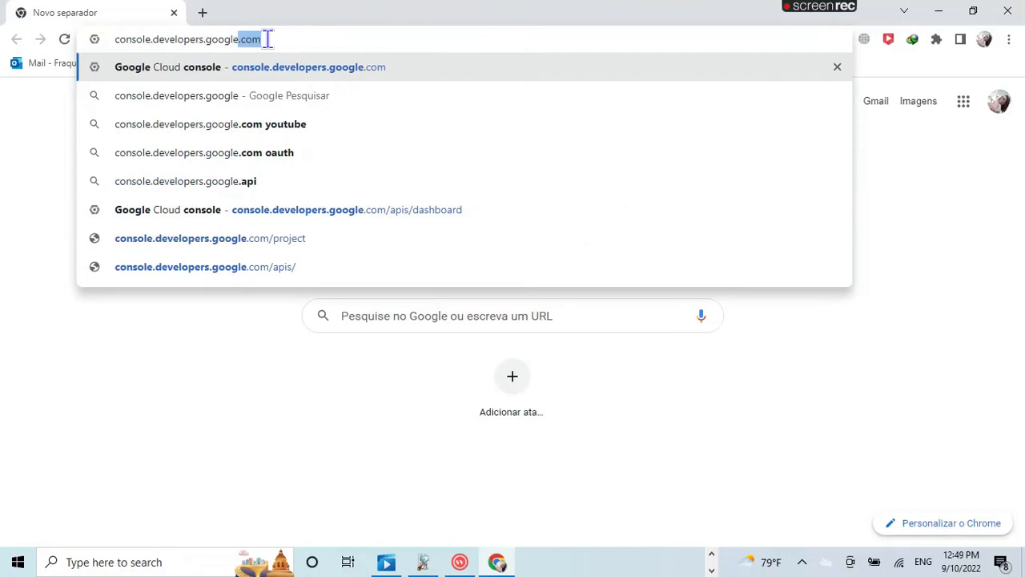
{"action": "type", "text": ".com"}
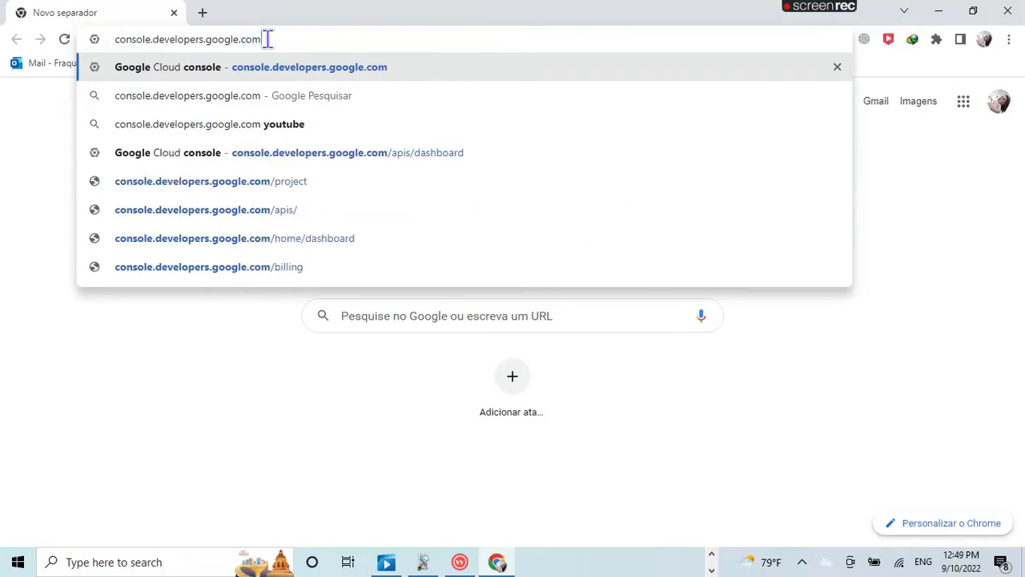
{"action": "key", "text": "Return"}
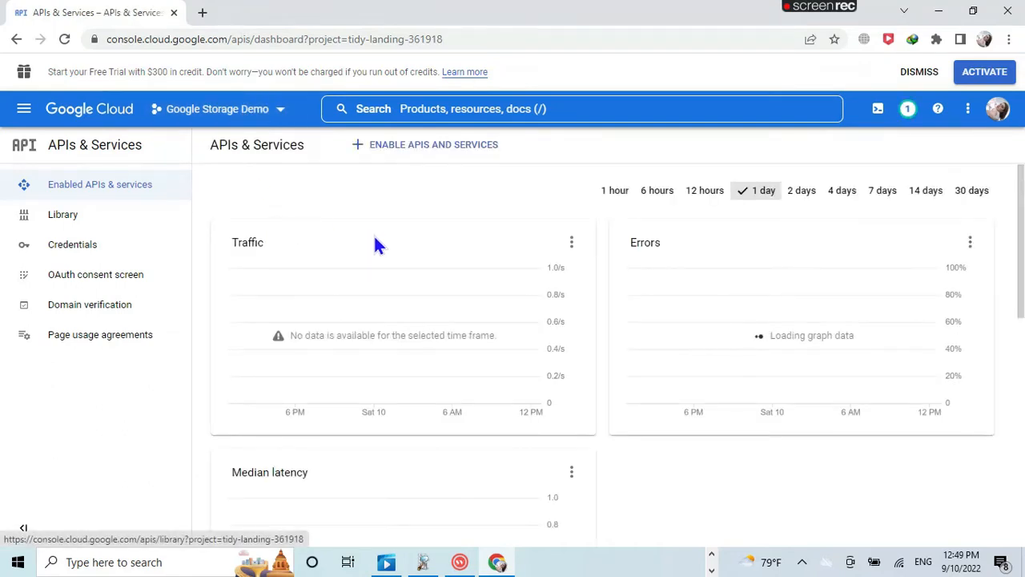
Step: Create a new Google Cloud project named BlogerIP1 from the project selector
{"action": "left_click", "coordinate": [280, 109]}
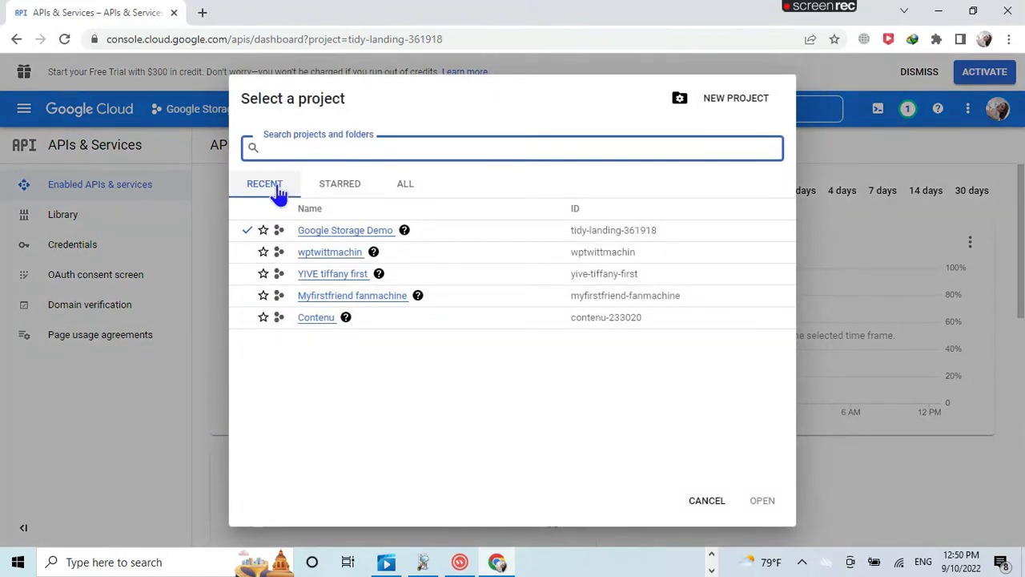
{"action": "left_click", "coordinate": [723, 105]}
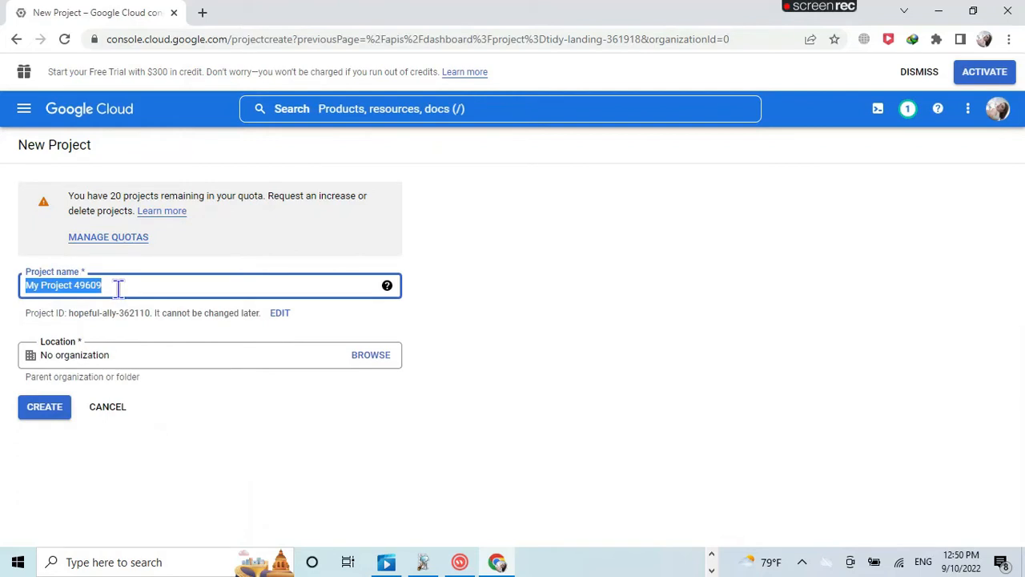
{"action": "type", "text": "Blo"}
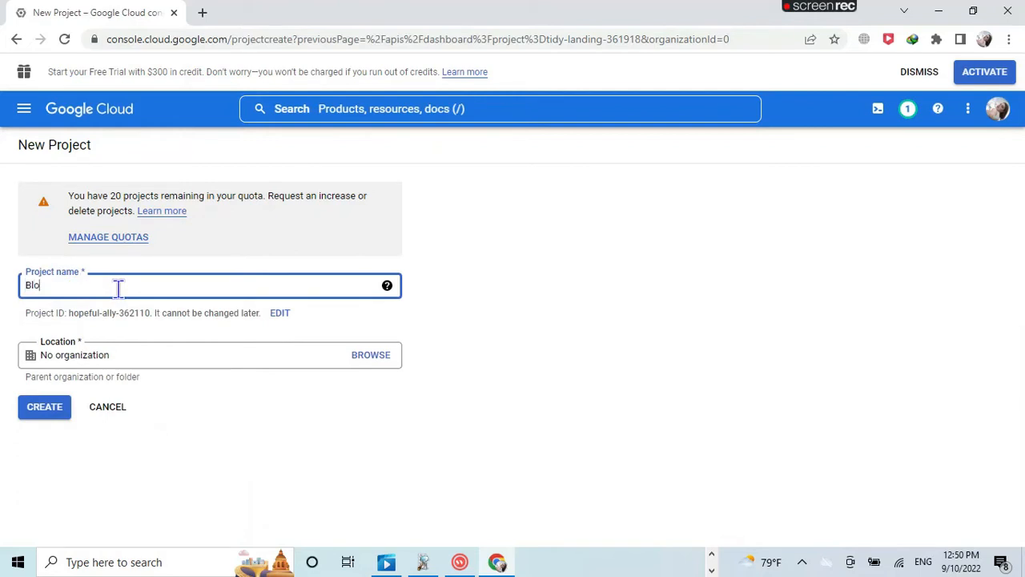
{"action": "type", "text": "gerIP1"}
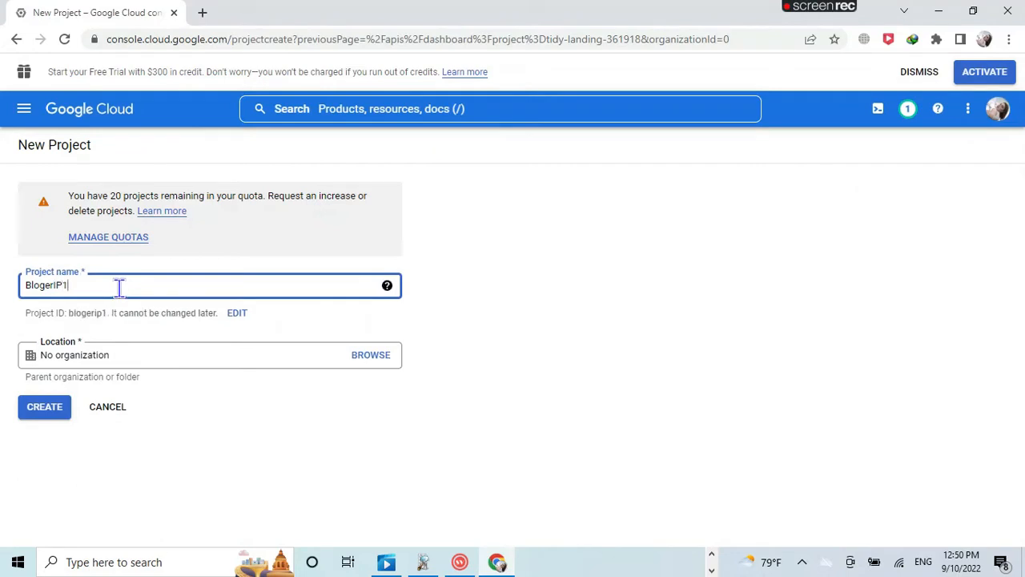
{"action": "left_click", "coordinate": [36, 410]}
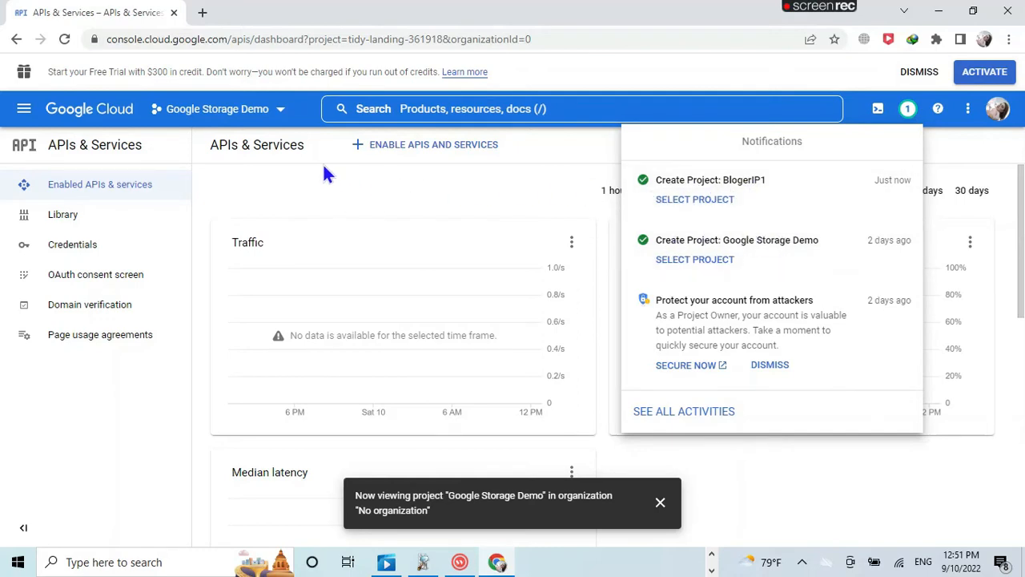
Step: Select BlogerIP1 as the current project and dismiss the project-switch message
{"action": "left_click", "coordinate": [280, 110]}
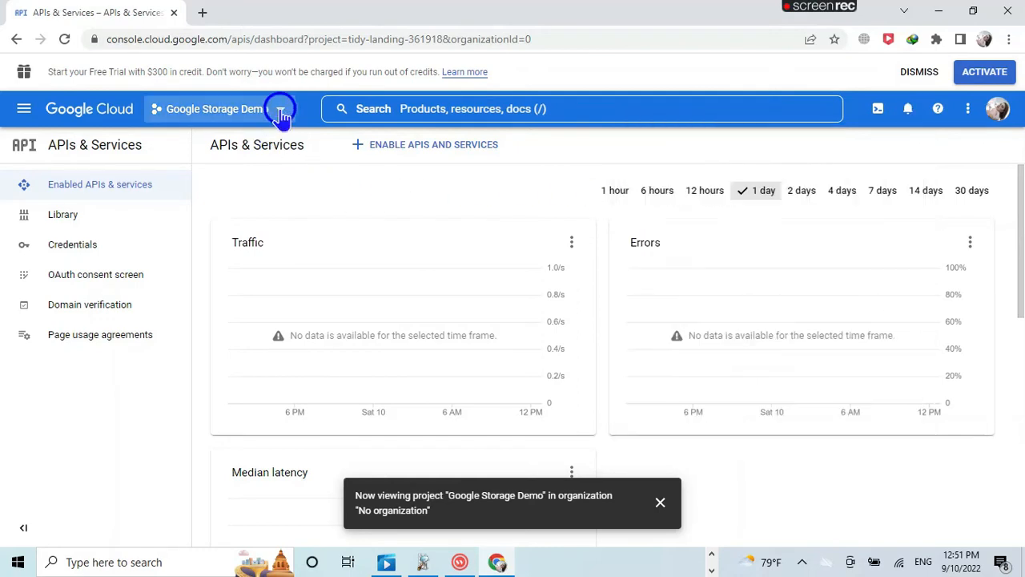
{"action": "left_click", "coordinate": [281, 114]}
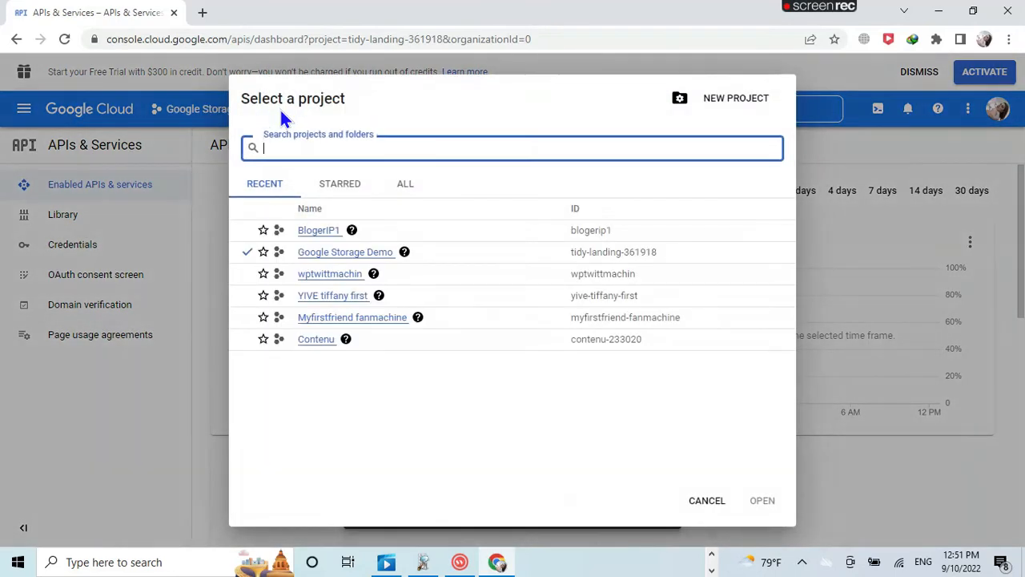
{"action": "left_click", "coordinate": [326, 239]}
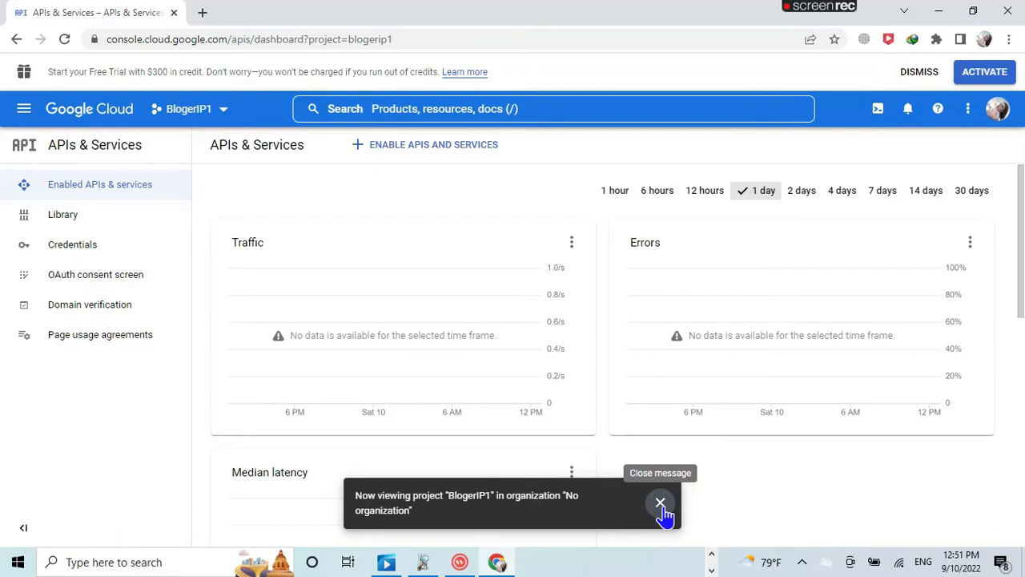
{"action": "left_click", "coordinate": [660, 505]}
{"action": "scroll", "coordinate": [454, 256], "scroll_direction": "down", "scroll_amount": 1}
{"action": "scroll", "coordinate": [453, 256], "scroll_direction": "up", "scroll_amount": 1}
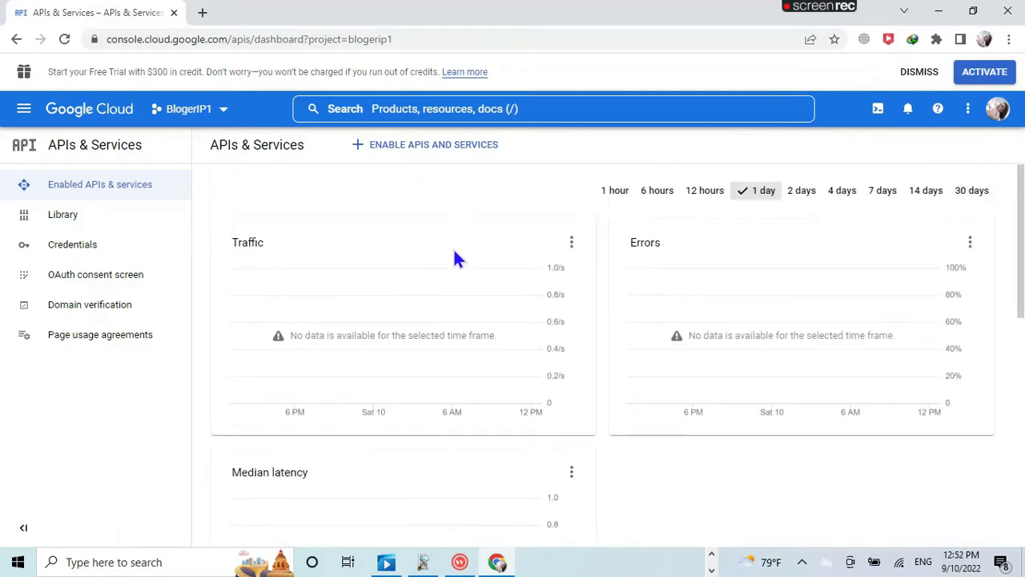
Step: Search the API Library for 'blogger api' and open the Blogger API page
{"action": "left_click", "coordinate": [438, 154]}
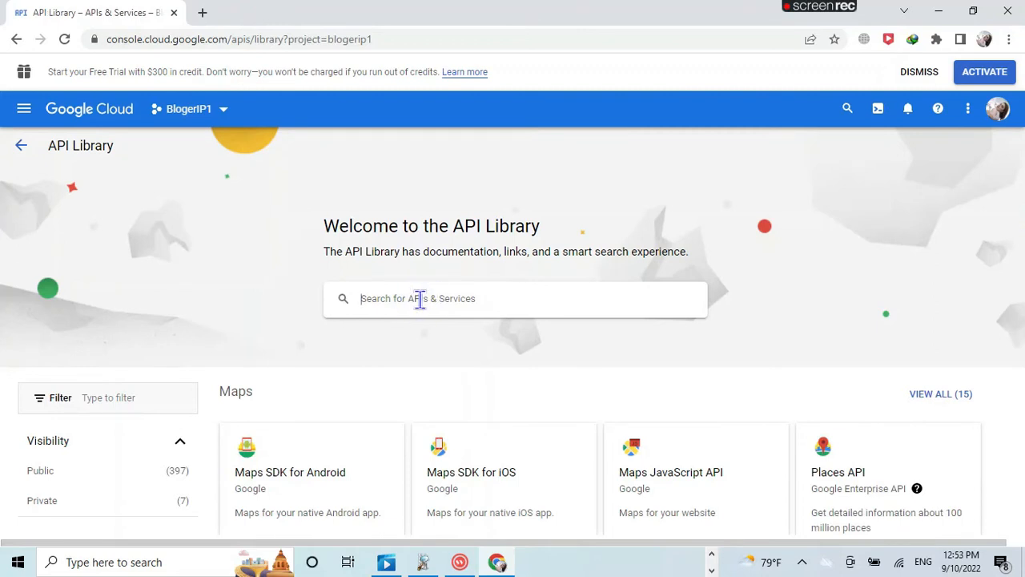
{"action": "type", "text": "b"}
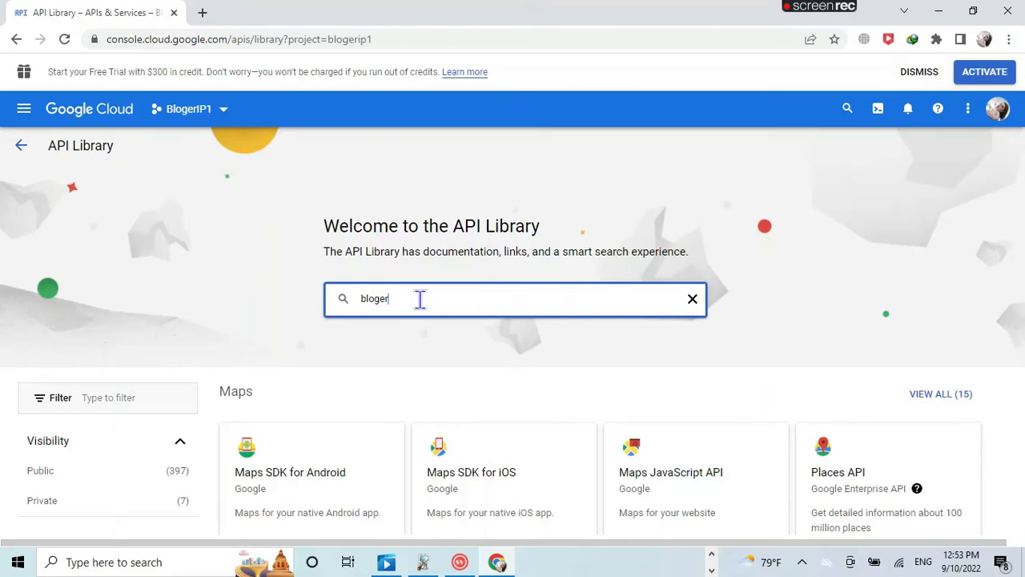
{"action": "key", "text": "BackSpace"}
{"action": "type", "text": "b"}
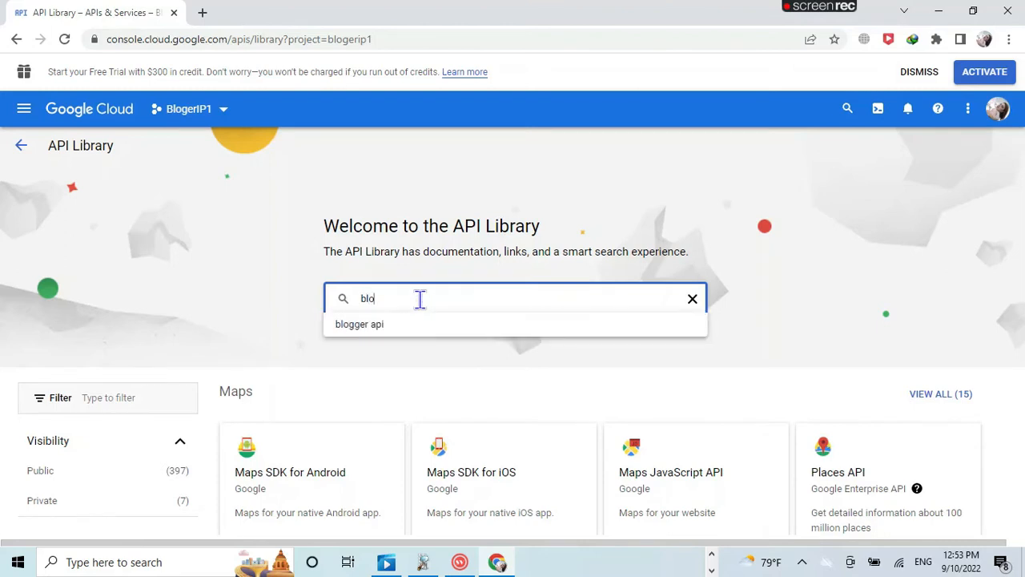
{"action": "left_click", "coordinate": [359, 324]}
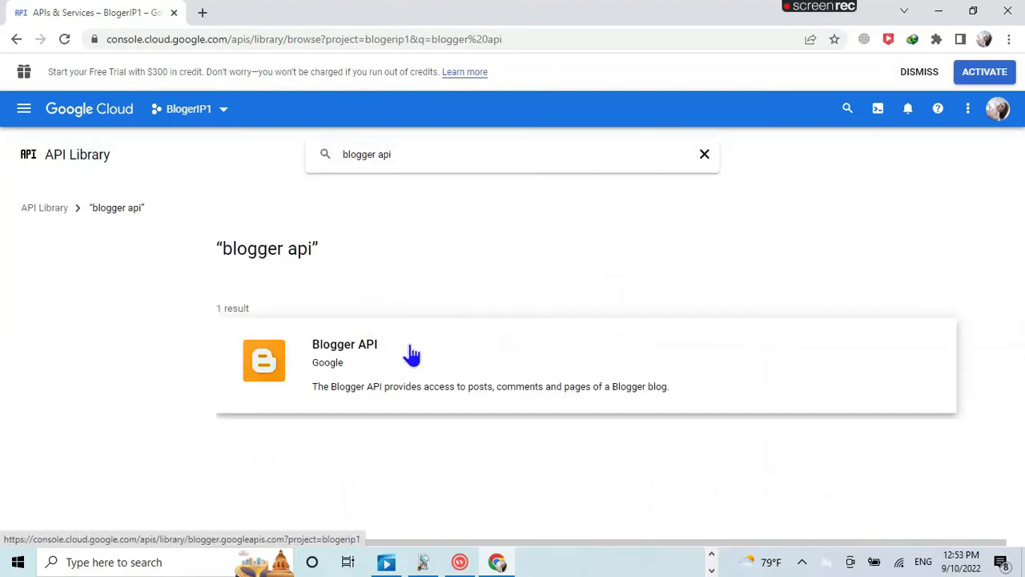
{"action": "key", "text": "BackSpace"}
{"action": "key", "text": "BackSpace"}
{"action": "key", "text": "BackSpace"}
{"action": "key", "text": "BackSpace"}
{"action": "left_click", "coordinate": [332, 360]}
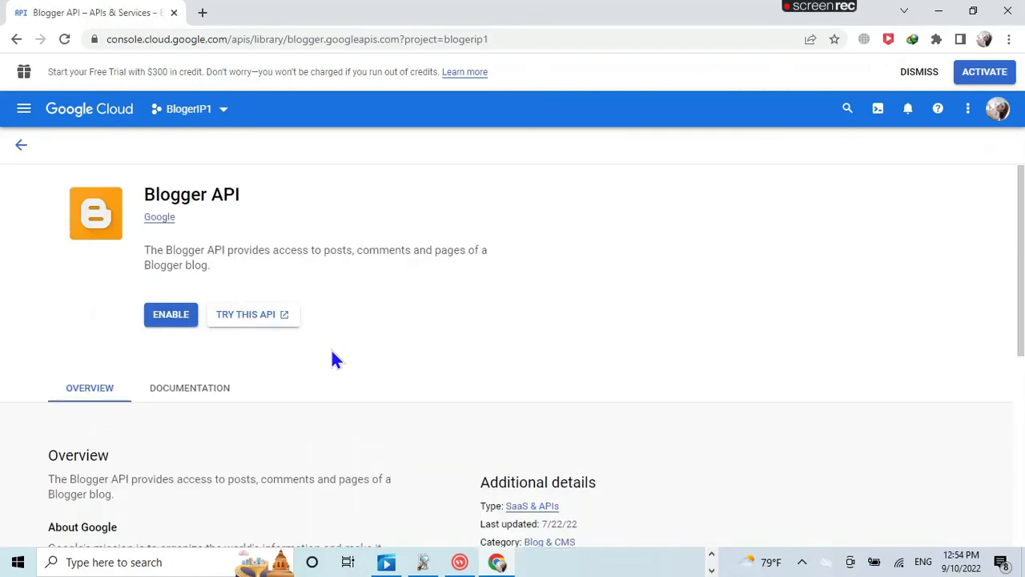
Step: Enable the Blogger API, filter its metrics to version v3, then open Credentials
{"action": "left_click", "coordinate": [172, 316]}
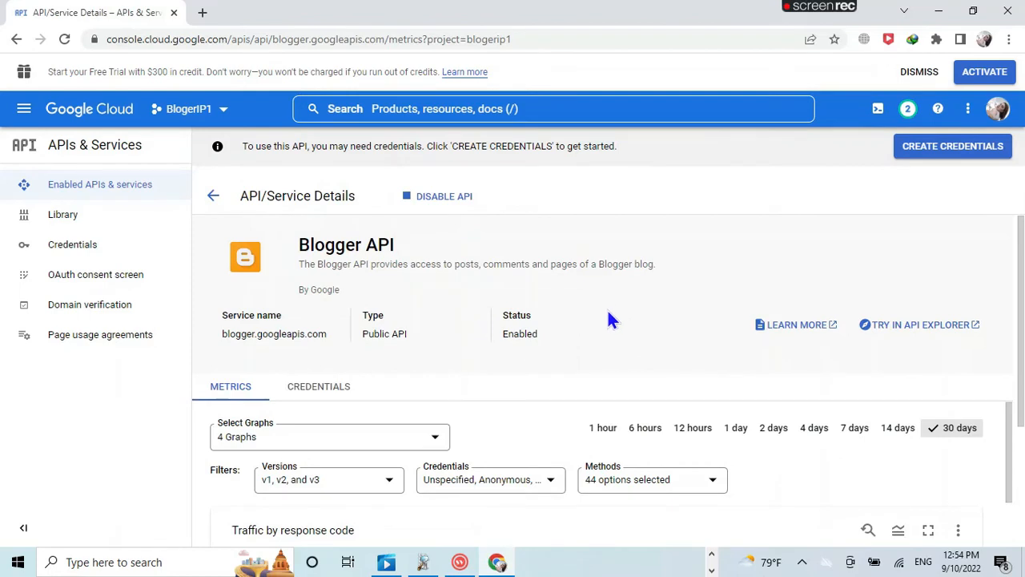
{"action": "scroll", "coordinate": [608, 318], "scroll_direction": "down", "scroll_amount": 2}
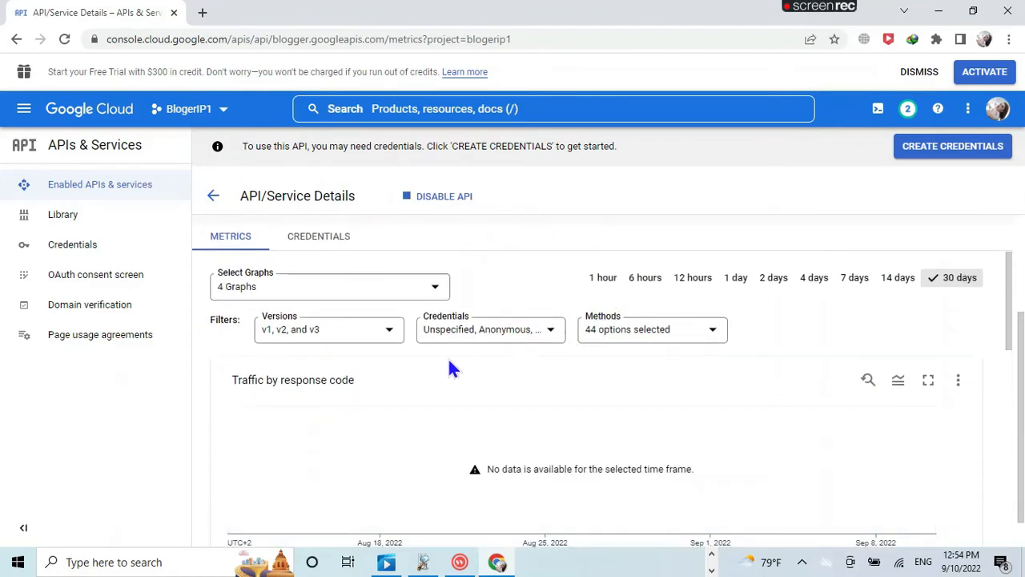
{"action": "left_click", "coordinate": [390, 331]}
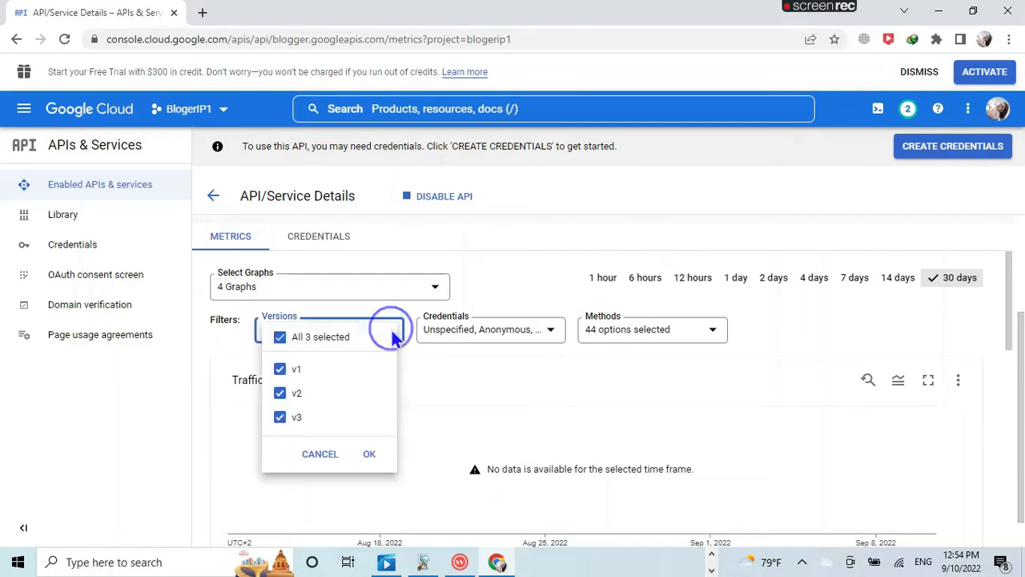
{"action": "left_click", "coordinate": [311, 423]}
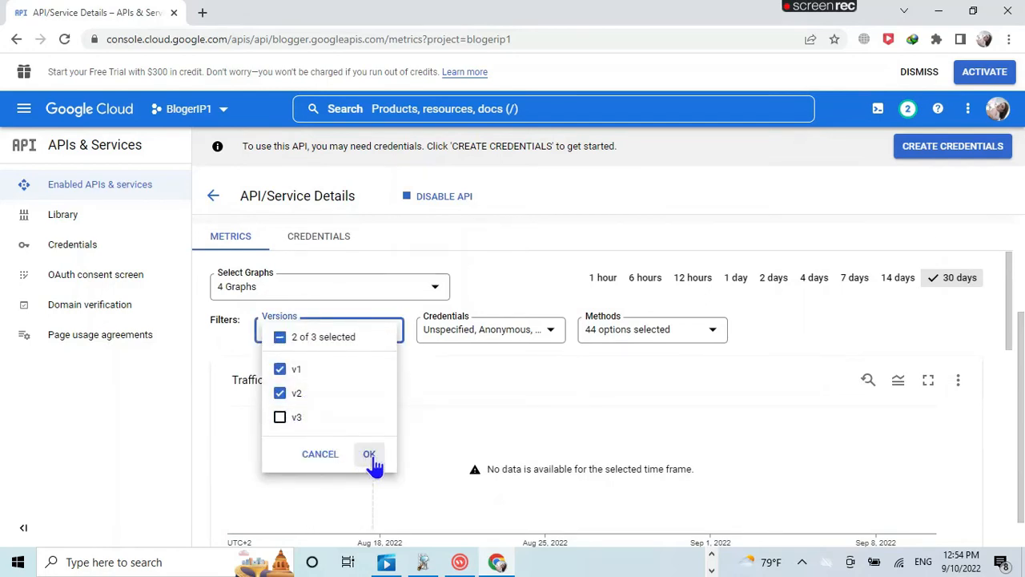
{"action": "left_click", "coordinate": [280, 393]}
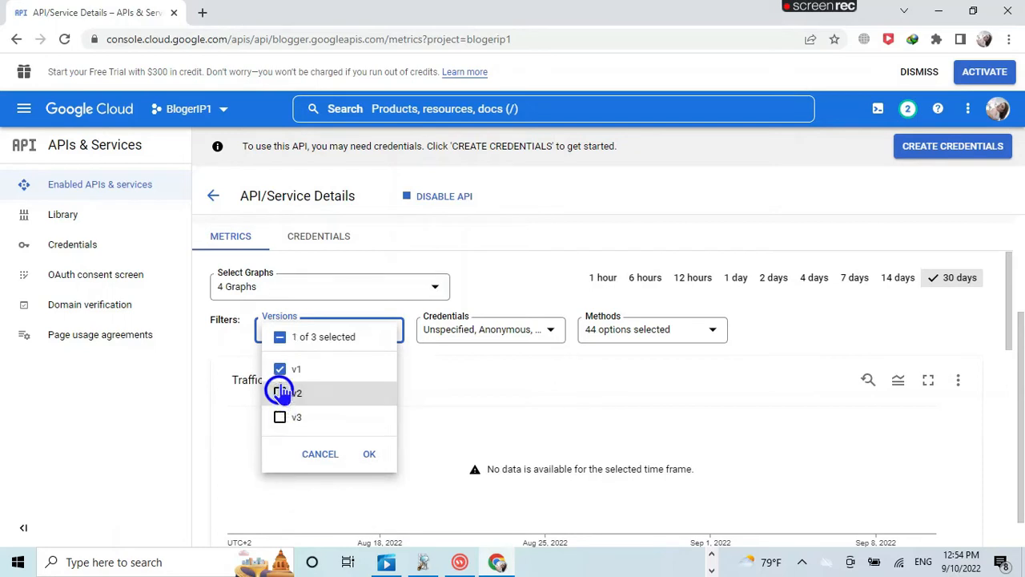
{"action": "left_click", "coordinate": [280, 368]}
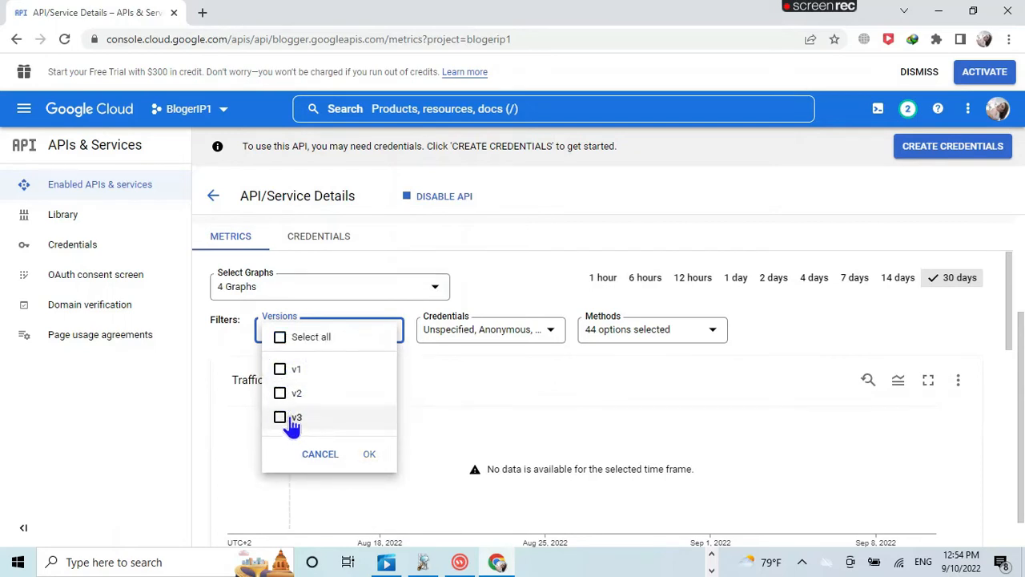
{"action": "left_click", "coordinate": [290, 422]}
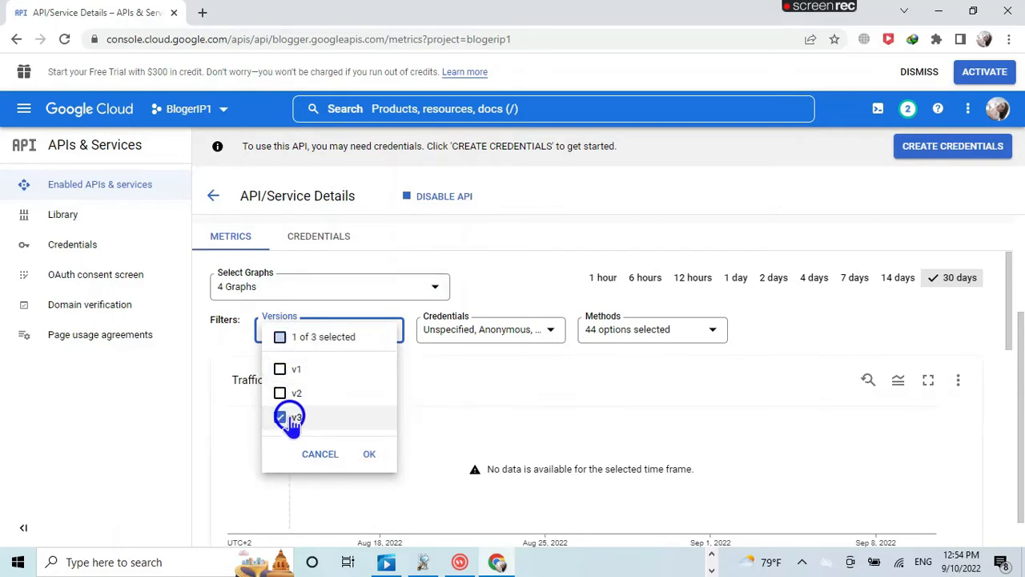
{"action": "left_click", "coordinate": [369, 454]}
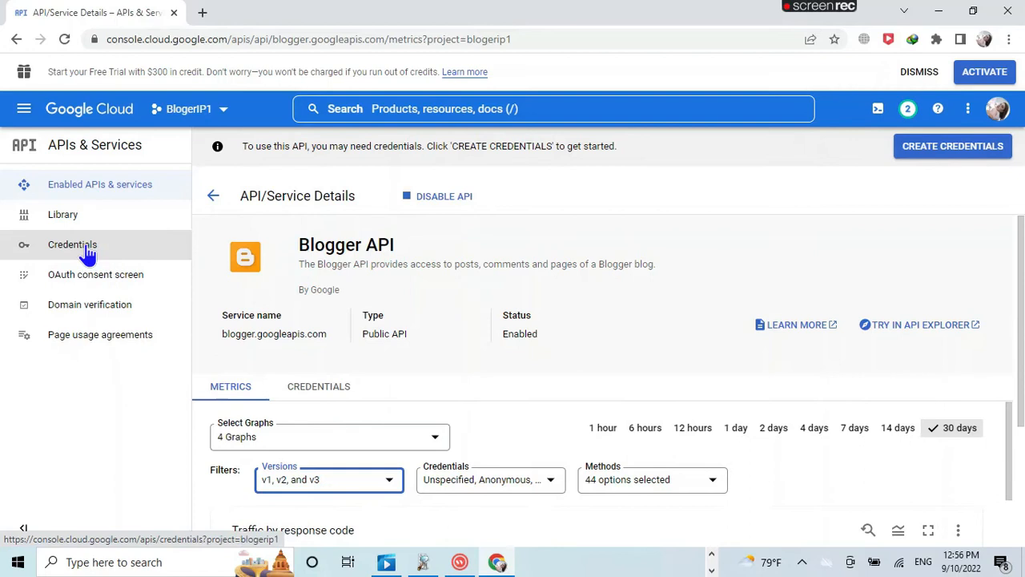
{"action": "left_click", "coordinate": [87, 250]}
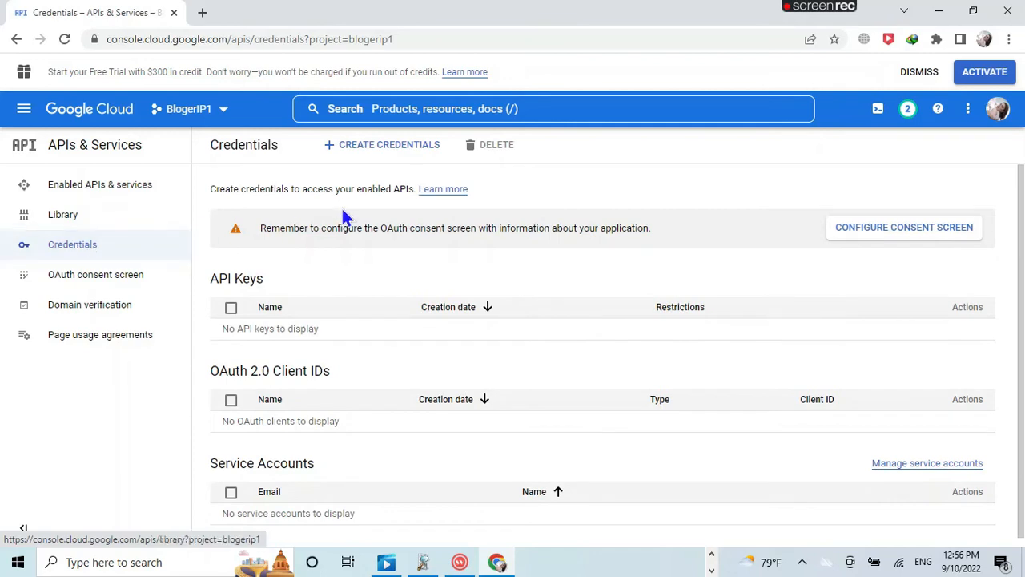
Step: Start an OAuth client ID, then create its consent screen with External user type
{"action": "left_click", "coordinate": [391, 145]}
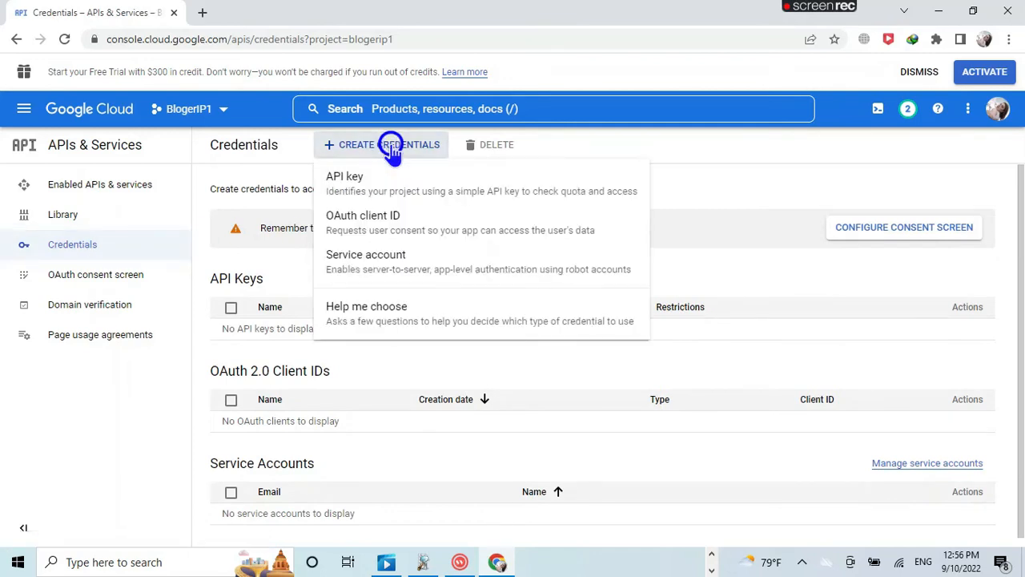
{"action": "left_click", "coordinate": [383, 229]}
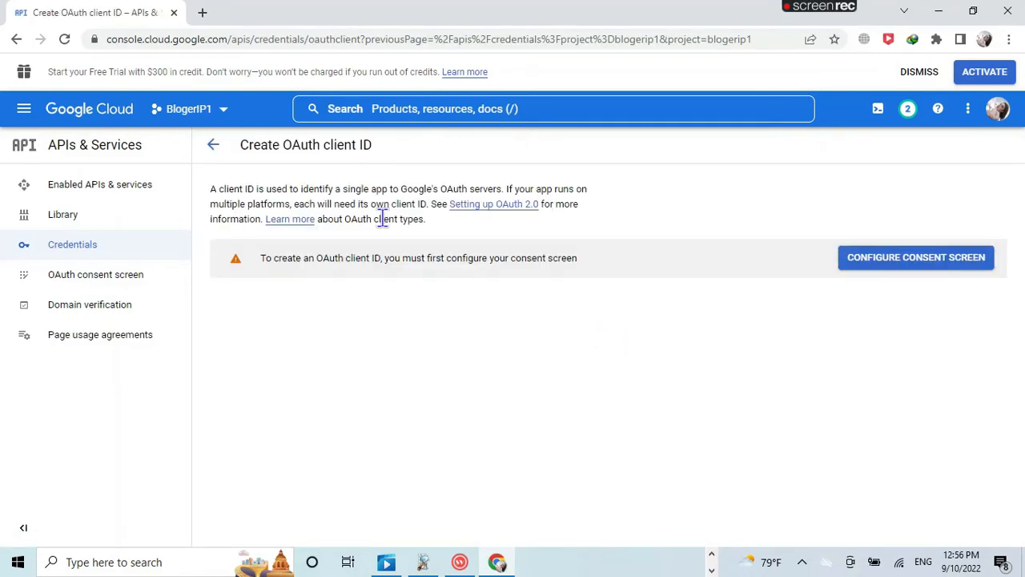
{"action": "left_click", "coordinate": [927, 258]}
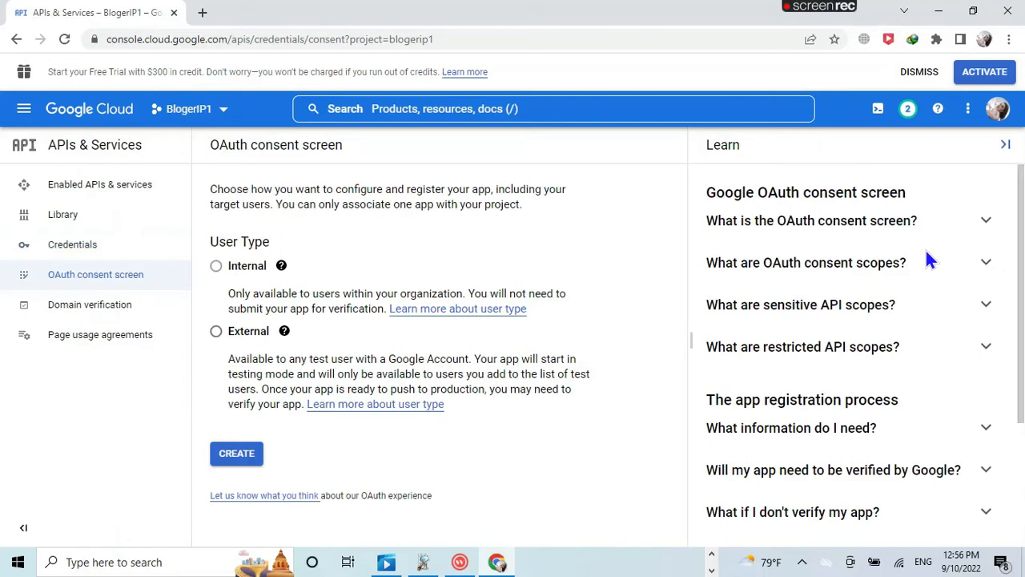
{"action": "left_click", "coordinate": [216, 331]}
{"action": "left_click", "coordinate": [237, 454]}
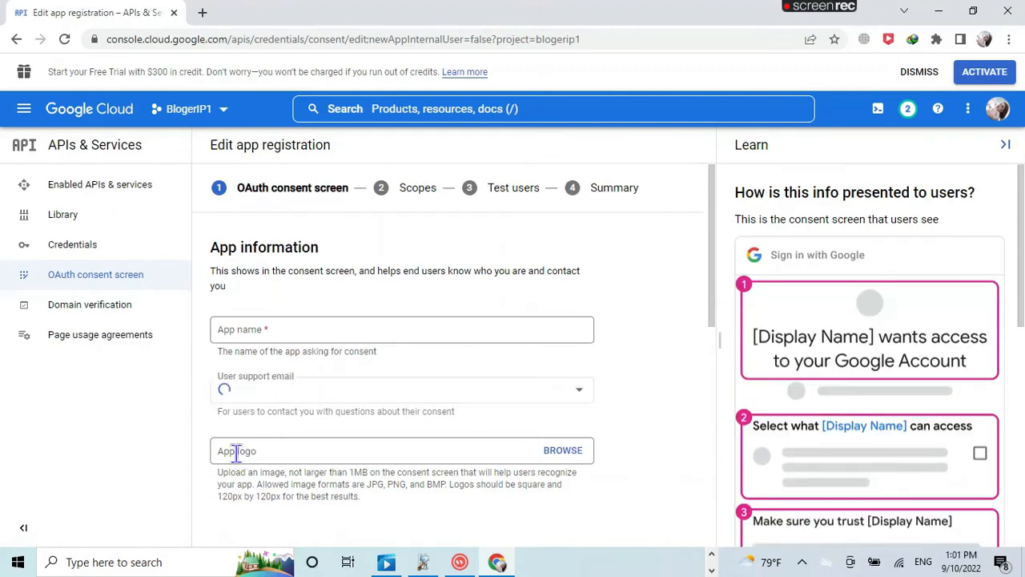
Step: Set the user support email to the account's email and paste 'Blogger OAuth' as app name
{"action": "left_click", "coordinate": [274, 331]}
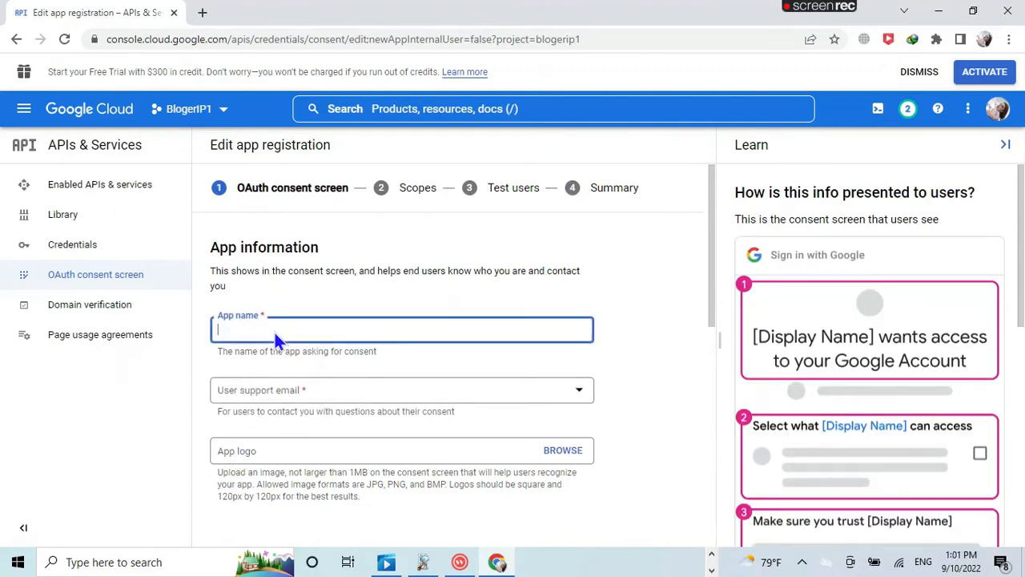
{"action": "left_click", "coordinate": [269, 397]}
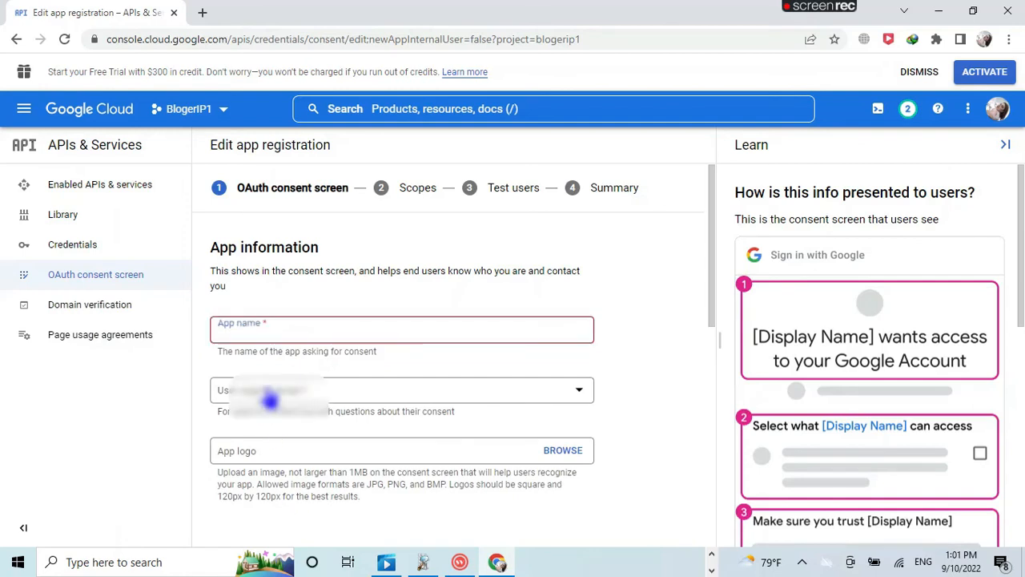
{"action": "left_click", "coordinate": [272, 400]}
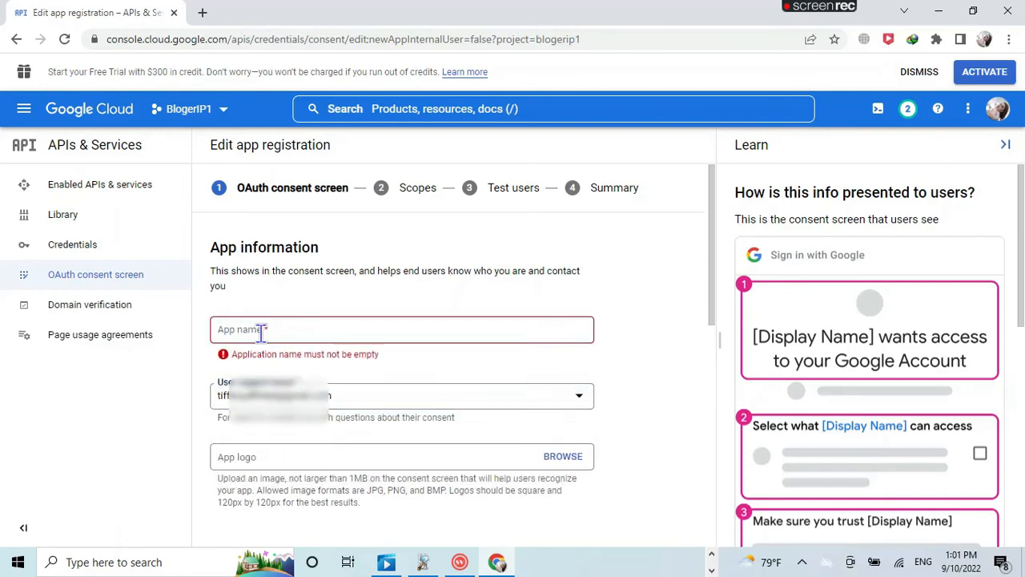
{"action": "left_click", "coordinate": [261, 331]}
{"action": "right_click", "coordinate": [272, 331]}
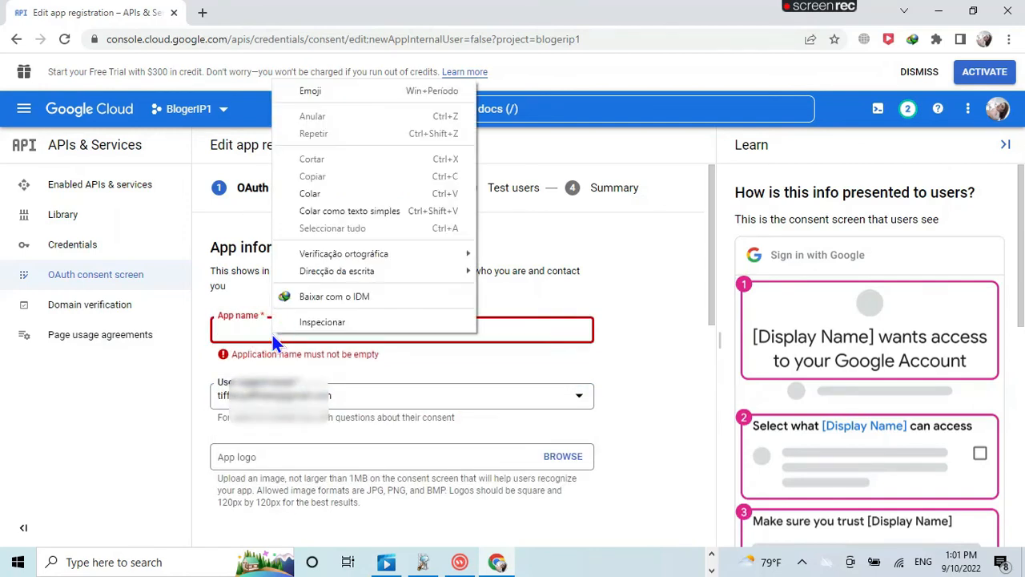
{"action": "left_click", "coordinate": [309, 193]}
Step: Enter the developer contact email address further down the form
{"action": "scroll", "coordinate": [384, 384], "scroll_direction": "down", "scroll_amount": 3}
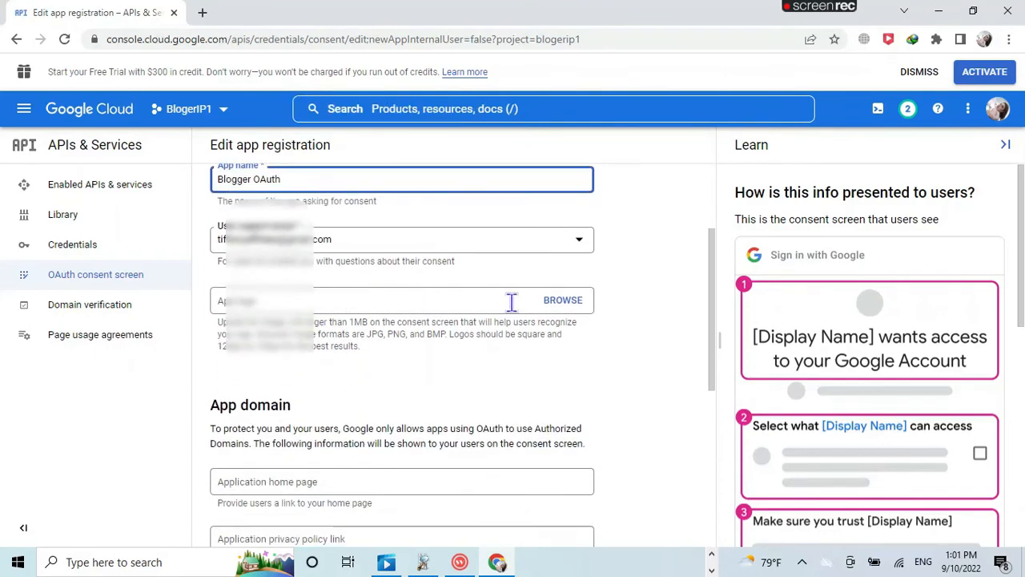
{"action": "scroll", "coordinate": [345, 350], "scroll_direction": "down", "scroll_amount": 3}
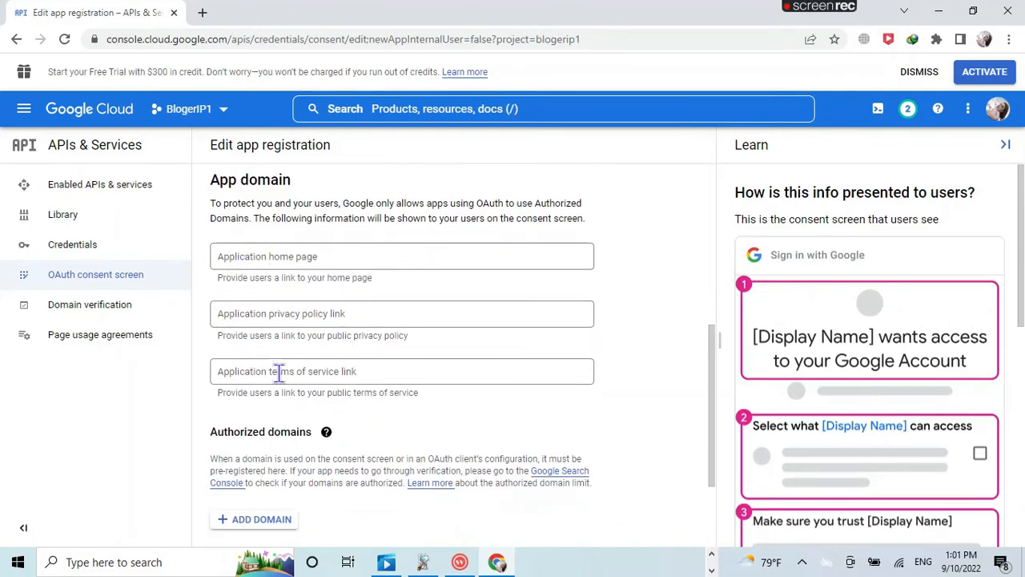
{"action": "scroll", "coordinate": [355, 394], "scroll_direction": "down", "scroll_amount": 2}
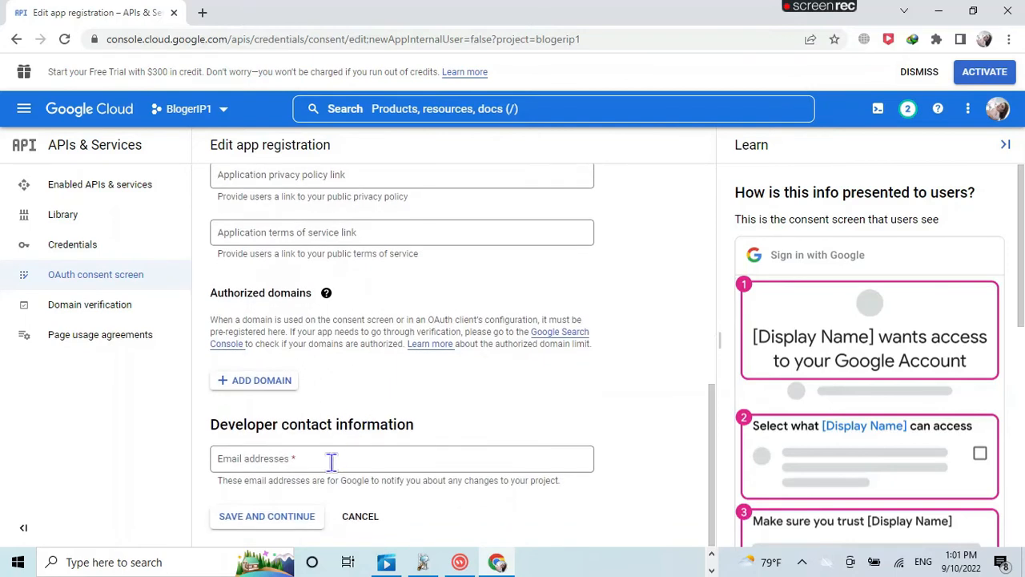
{"action": "left_click", "coordinate": [298, 458]}
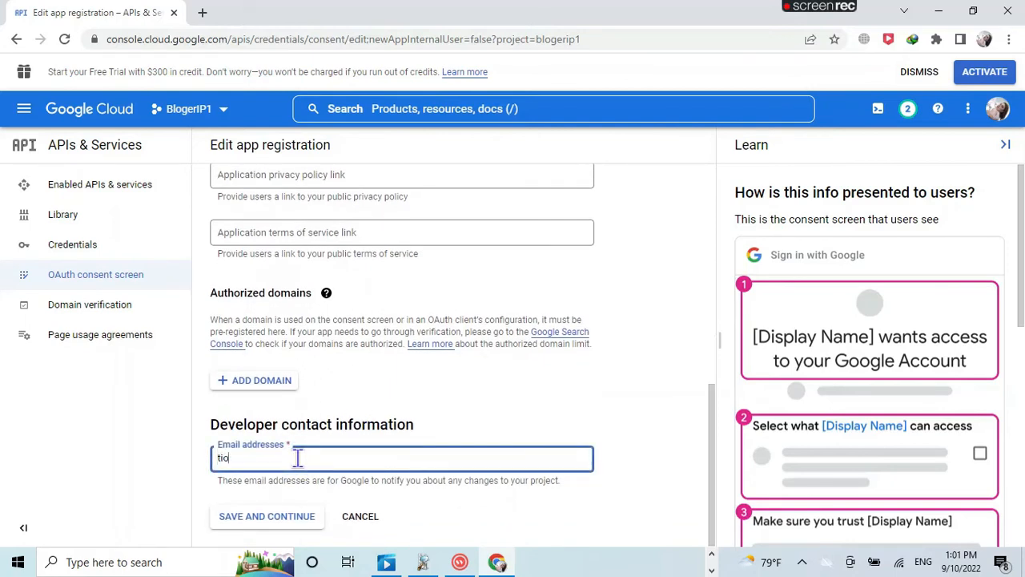
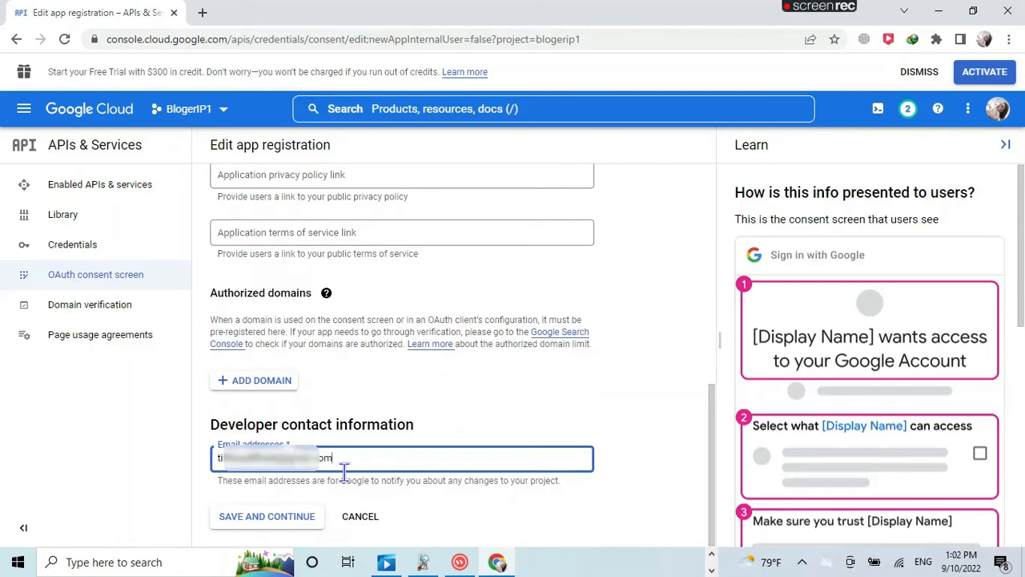
Step: Save the app information, skip scopes and test users, and return to the consent screen dashboard
{"action": "left_click", "coordinate": [285, 525]}
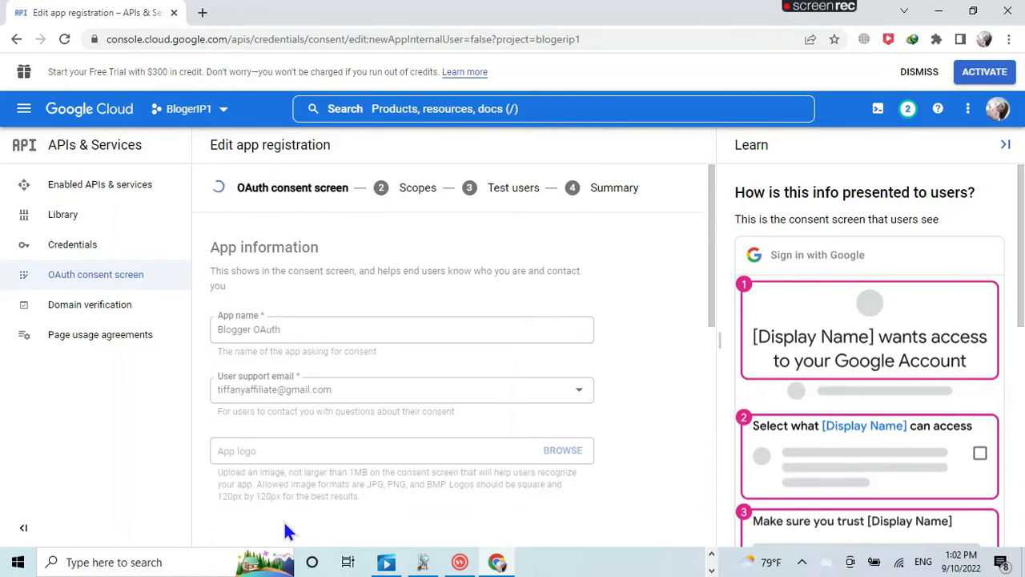
{"action": "scroll", "coordinate": [564, 472], "scroll_direction": "down", "scroll_amount": 3}
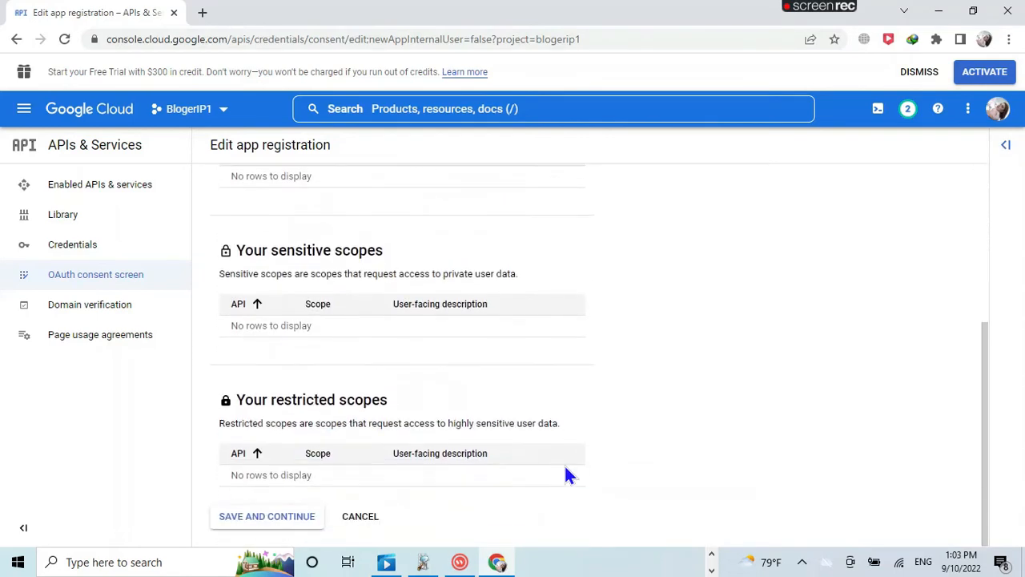
{"action": "left_click", "coordinate": [282, 520]}
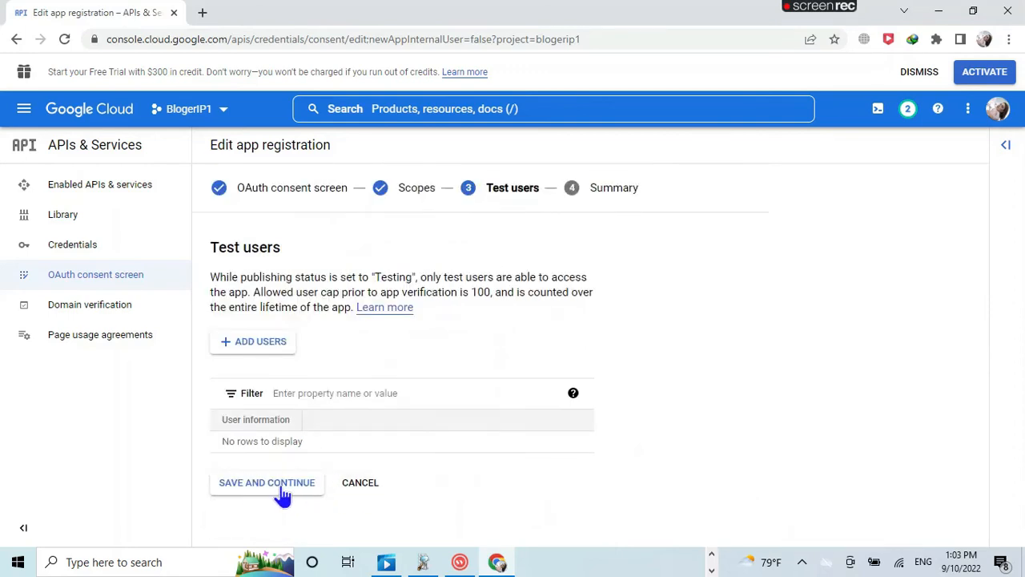
{"action": "left_click", "coordinate": [251, 488]}
{"action": "scroll", "coordinate": [323, 410], "scroll_direction": "down", "scroll_amount": 7}
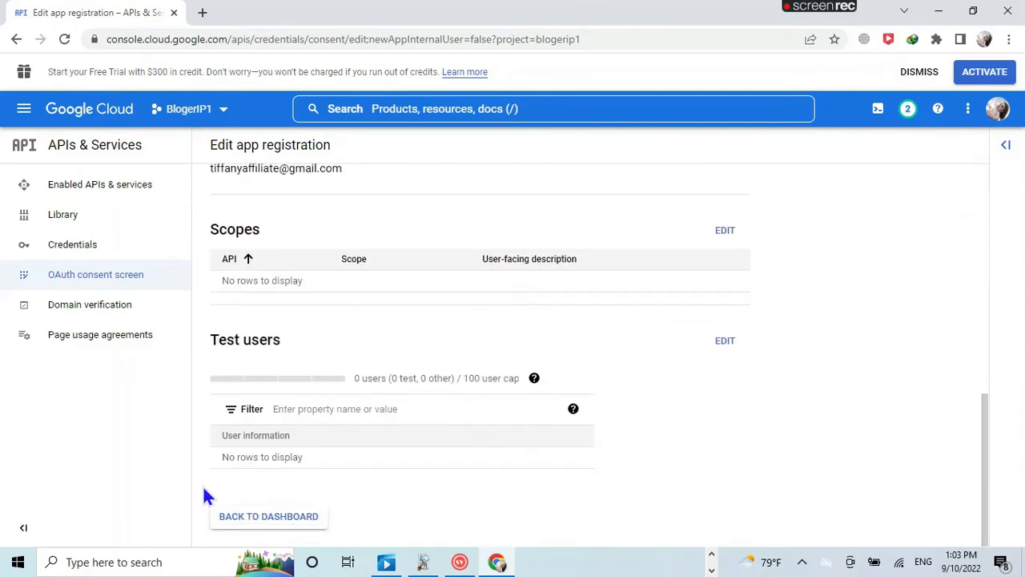
{"action": "left_click", "coordinate": [297, 516]}
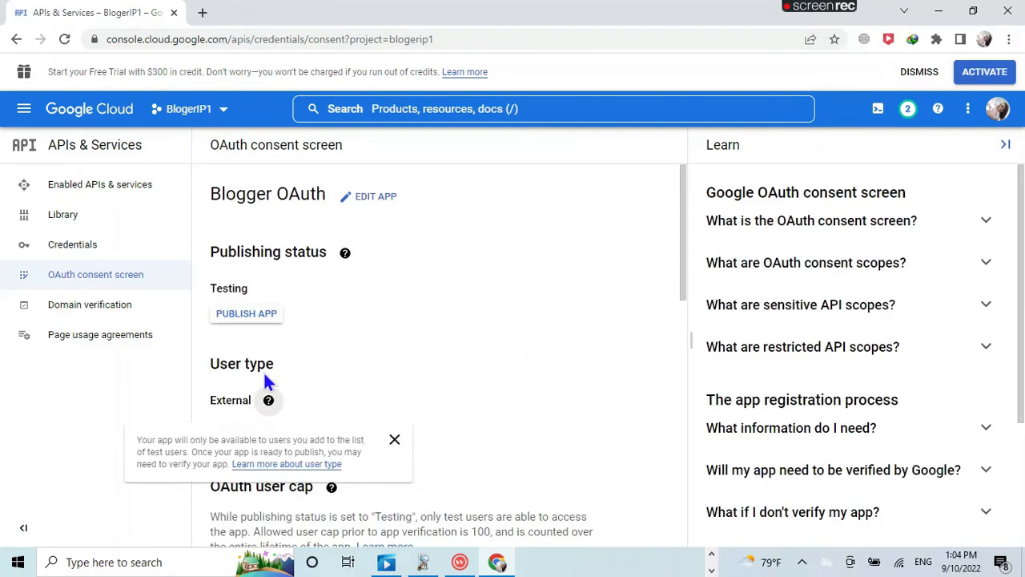
Step: Publish the Blogger OAuth app to production and confirm the change
{"action": "scroll", "coordinate": [628, 250], "scroll_direction": "down", "scroll_amount": 2}
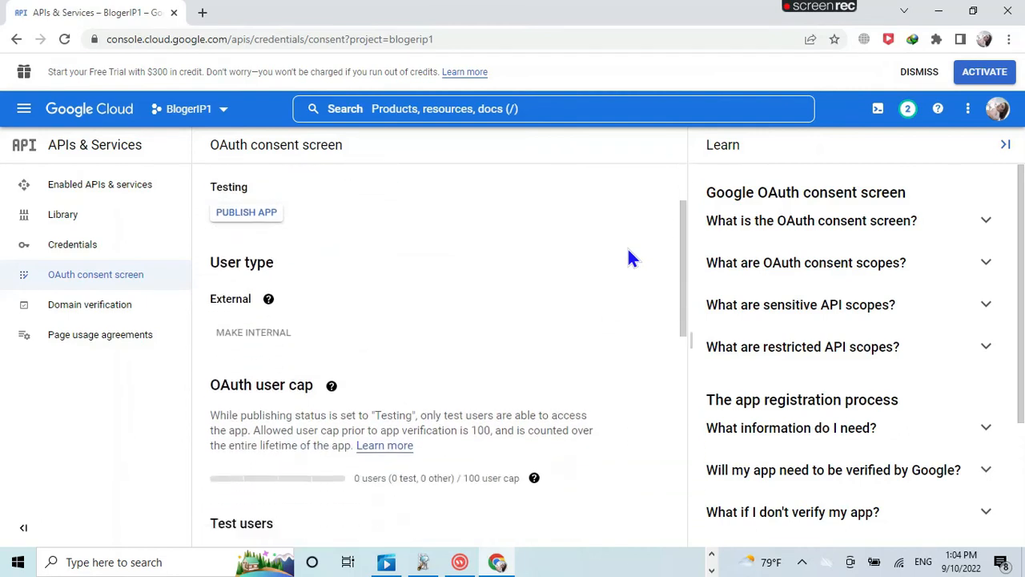
{"action": "scroll", "coordinate": [629, 250], "scroll_direction": "up", "scroll_amount": 2}
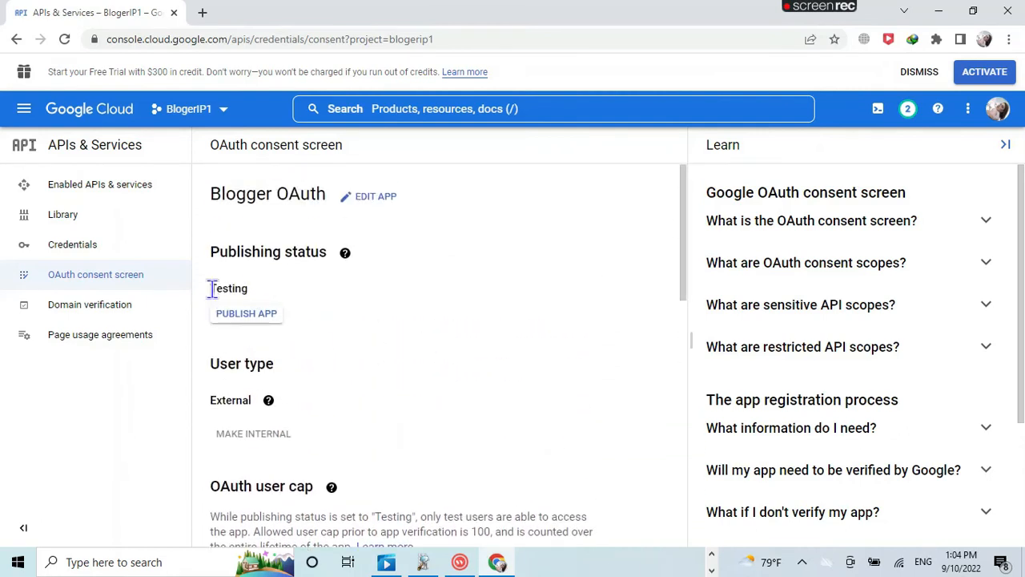
{"action": "left_click", "coordinate": [248, 319]}
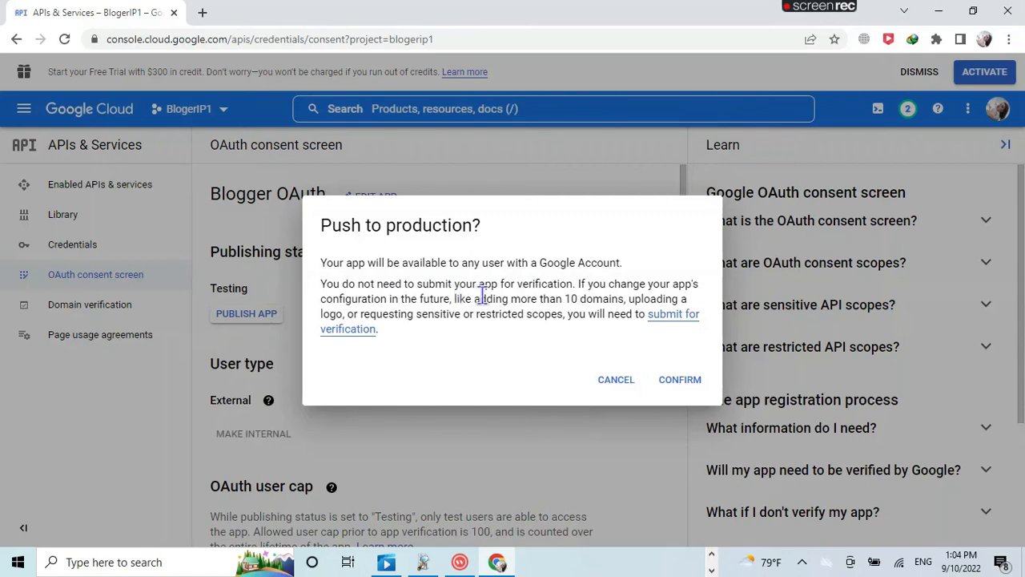
{"action": "left_click", "coordinate": [680, 381]}
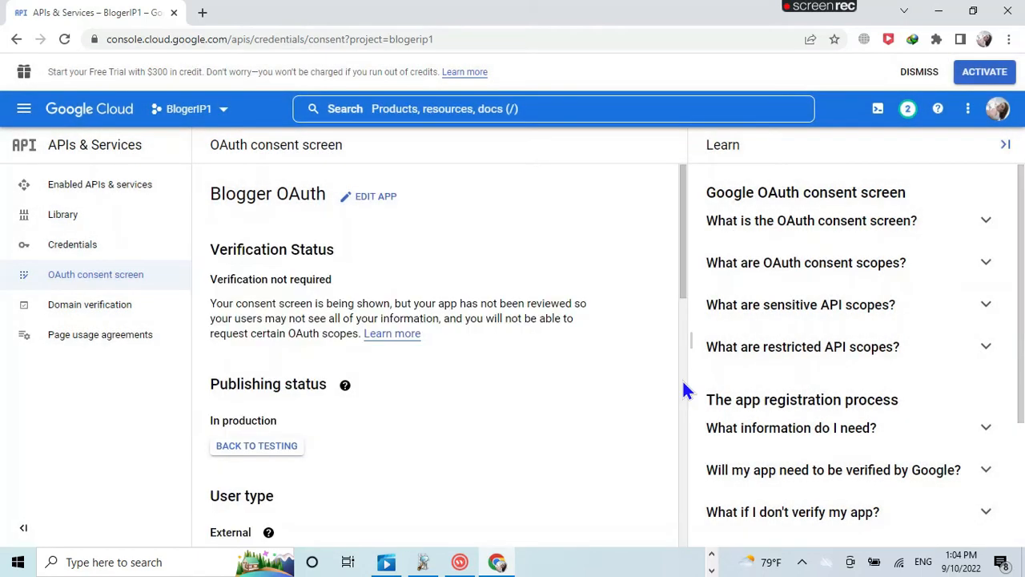
{"action": "scroll", "coordinate": [483, 356], "scroll_direction": "down", "scroll_amount": 1}
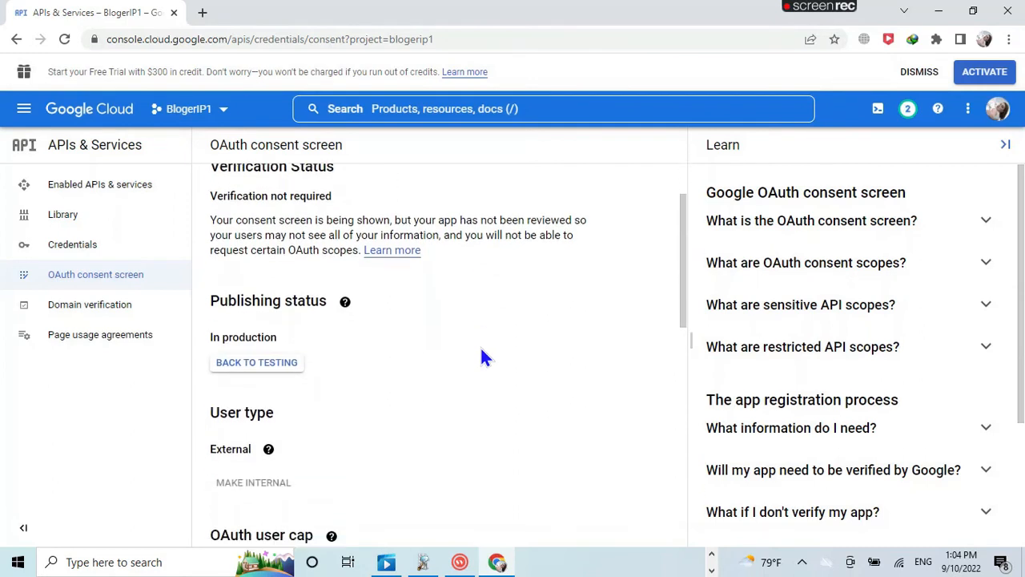
{"action": "scroll", "coordinate": [481, 357], "scroll_direction": "down", "scroll_amount": 1}
{"action": "scroll", "coordinate": [481, 357], "scroll_direction": "up", "scroll_amount": 2}
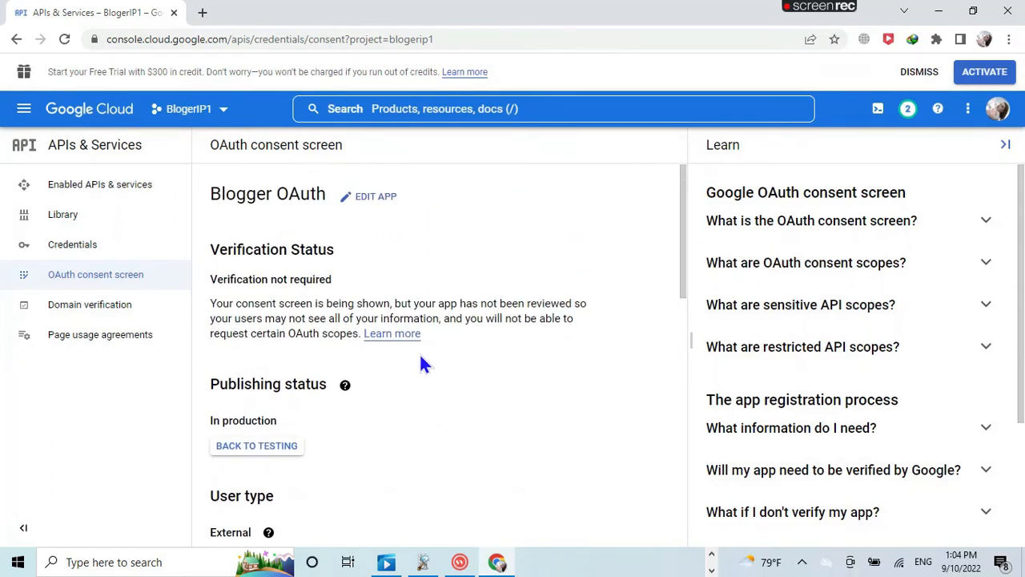
Step: Create a Desktop app OAuth client ID named BloggerOAuth from the Credentials page
{"action": "left_click", "coordinate": [73, 249]}
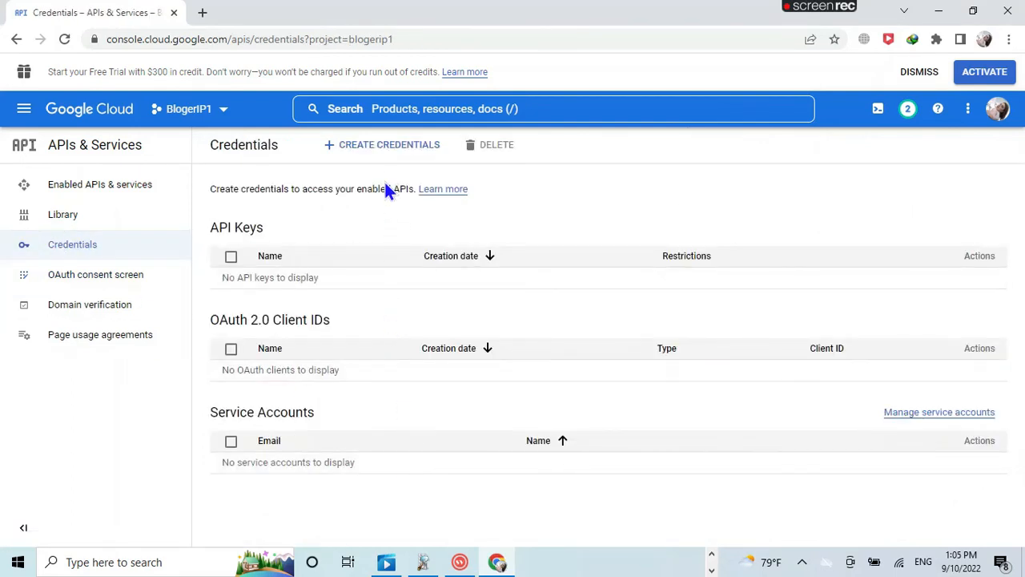
{"action": "left_click", "coordinate": [385, 148]}
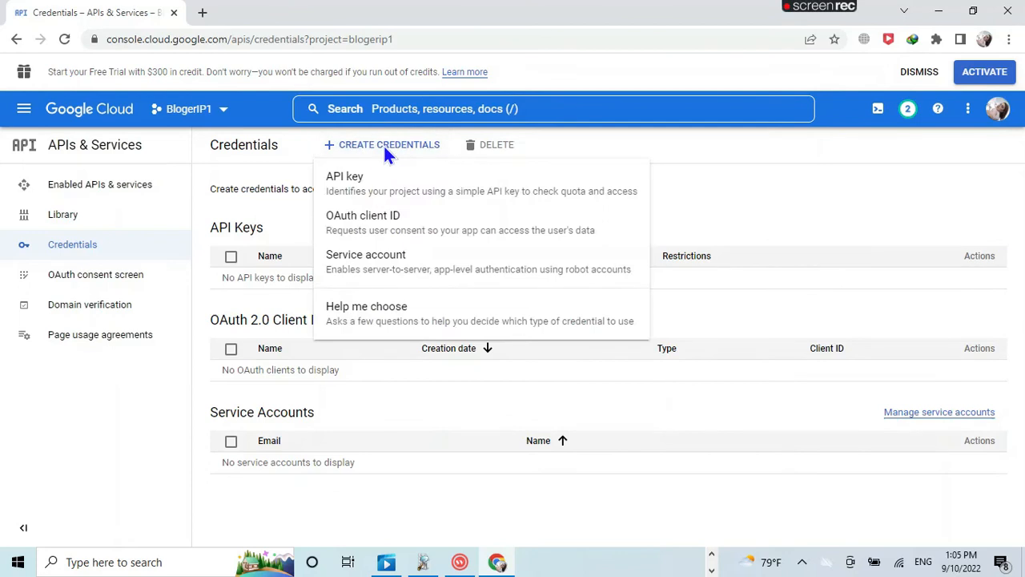
{"action": "left_click", "coordinate": [365, 229]}
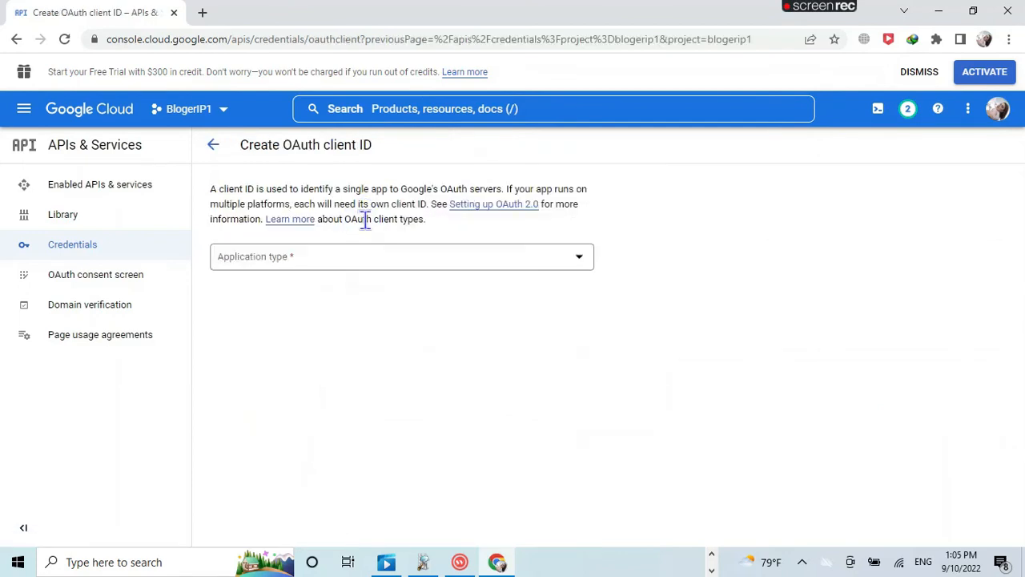
{"action": "left_click", "coordinate": [579, 264]}
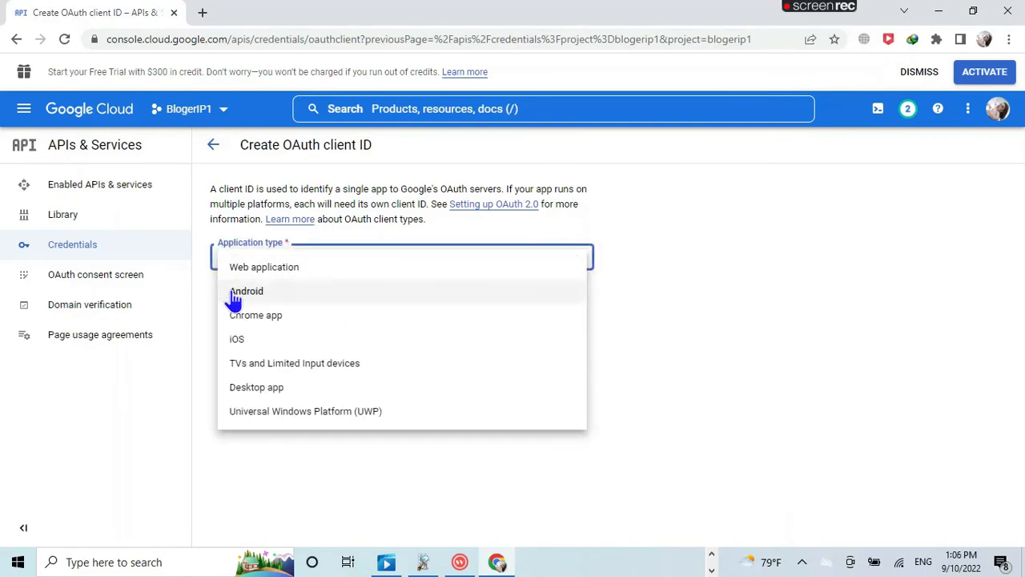
{"action": "left_click", "coordinate": [261, 393]}
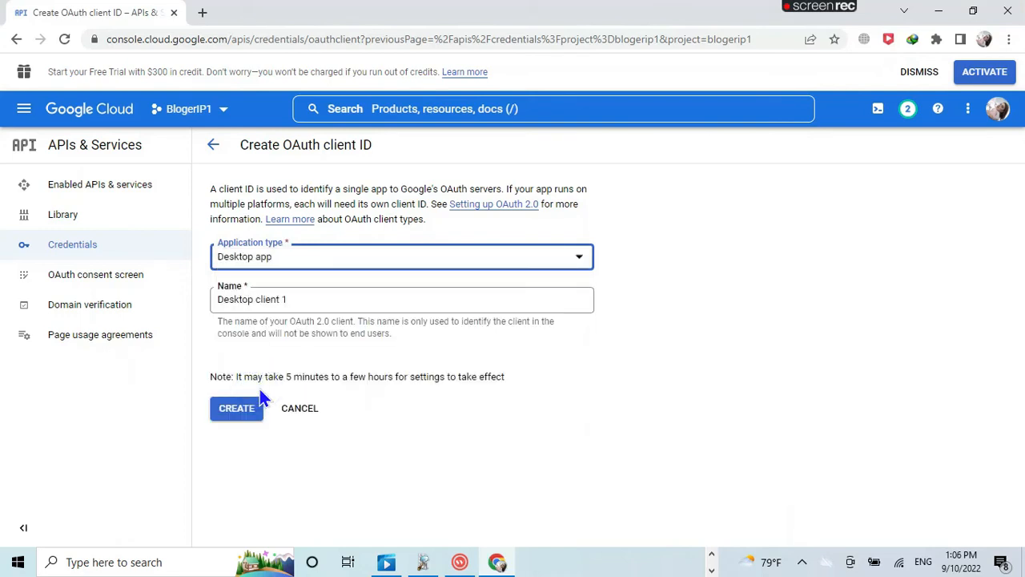
{"action": "left_click_drag", "start_coordinate": [297, 299], "coordinate": [213, 300]}
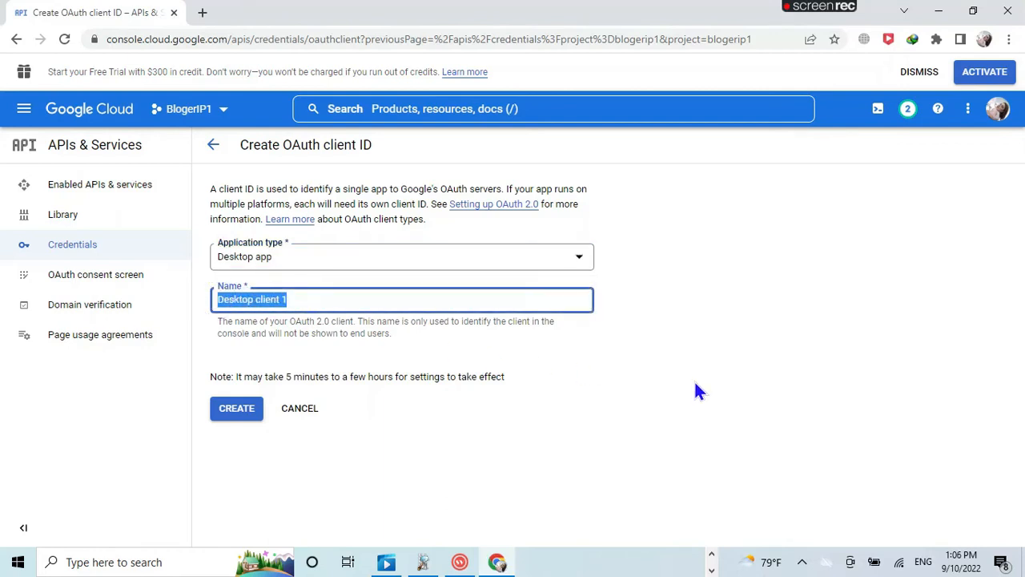
{"action": "type", "text": "BloggerOAuth"}
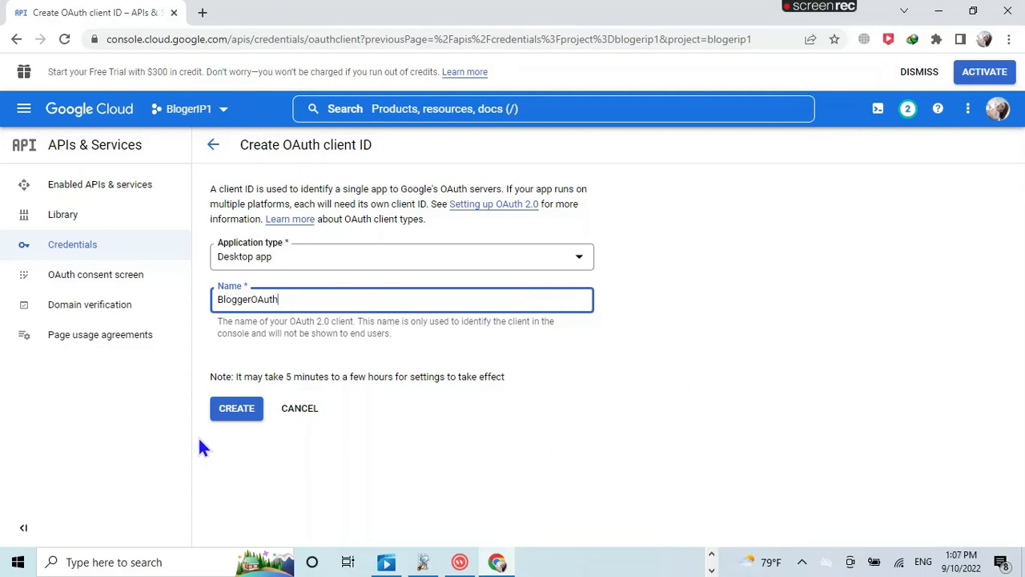
{"action": "left_click", "coordinate": [243, 415]}
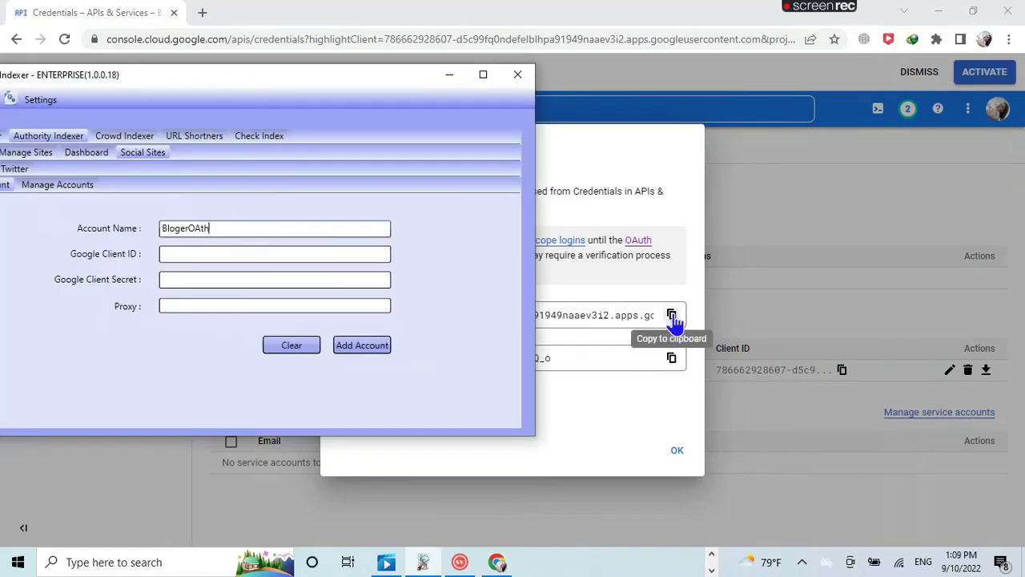
Step: Copy the new client ID and paste it into Indexer's Google Client ID field
{"action": "left_click", "coordinate": [673, 317]}
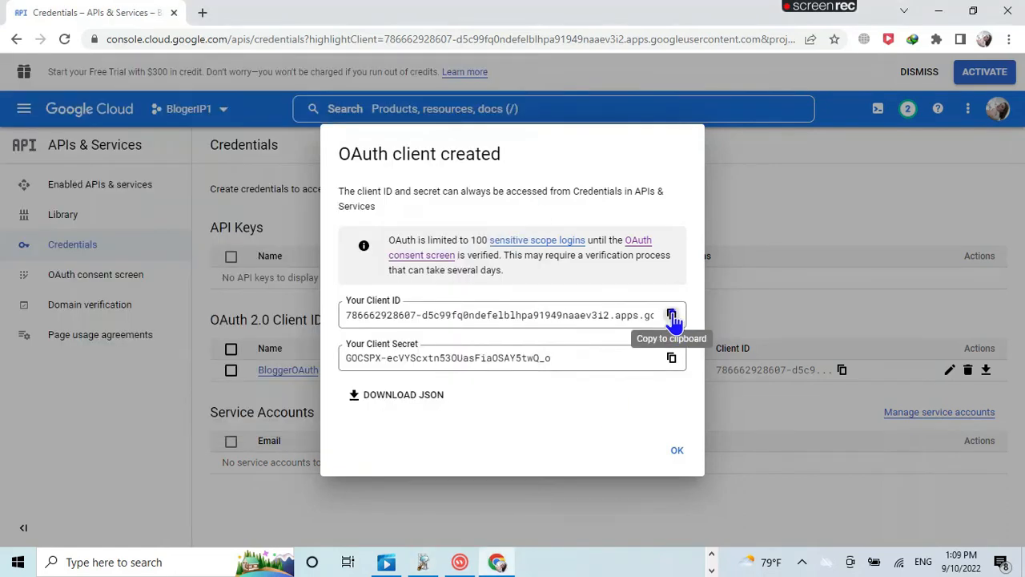
{"action": "left_click", "coordinate": [673, 317]}
{"action": "left_click", "coordinate": [418, 562]}
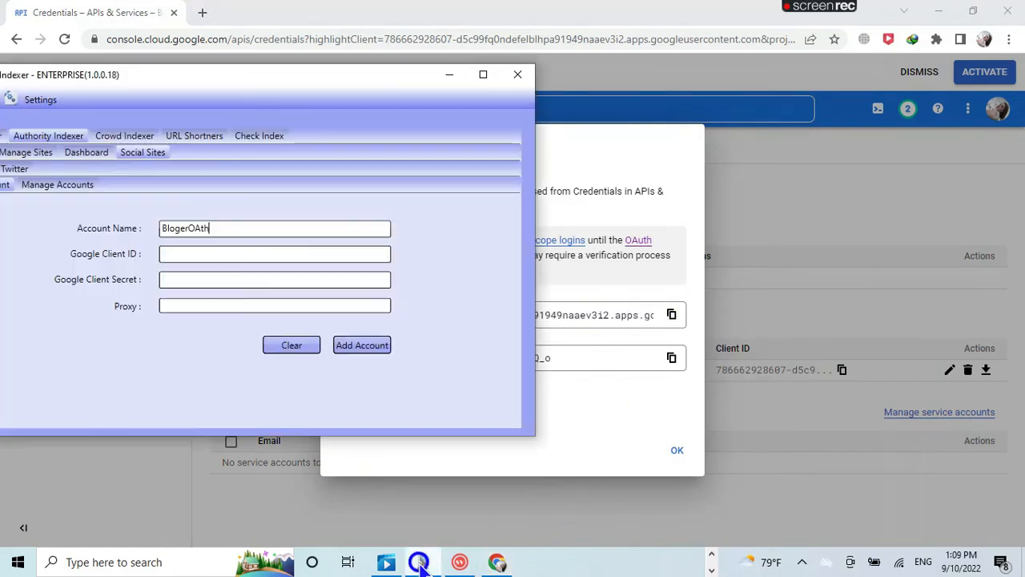
{"action": "left_click", "coordinate": [227, 253]}
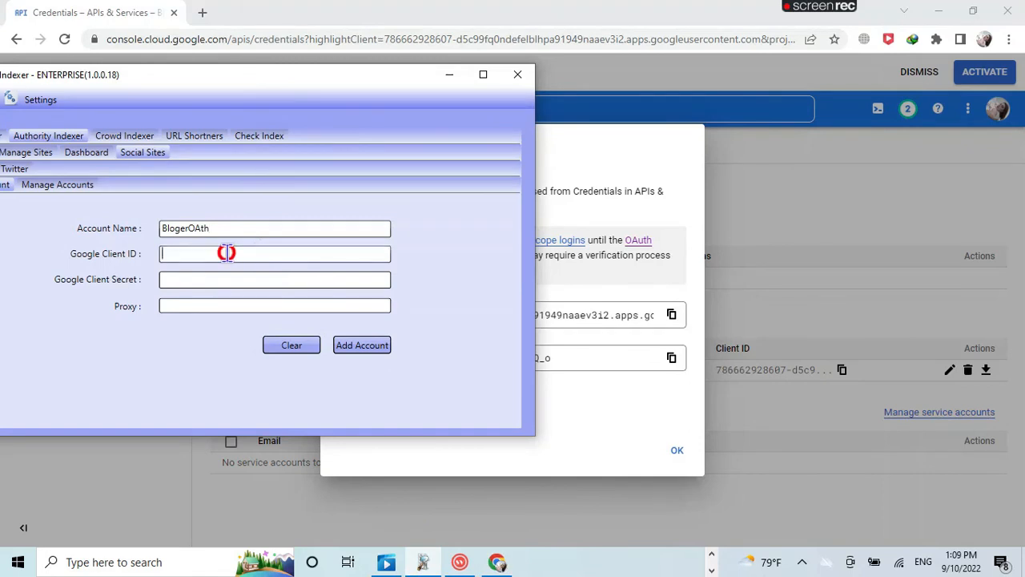
{"action": "right_click", "coordinate": [227, 253]}
{"action": "left_click", "coordinate": [162, 295]}
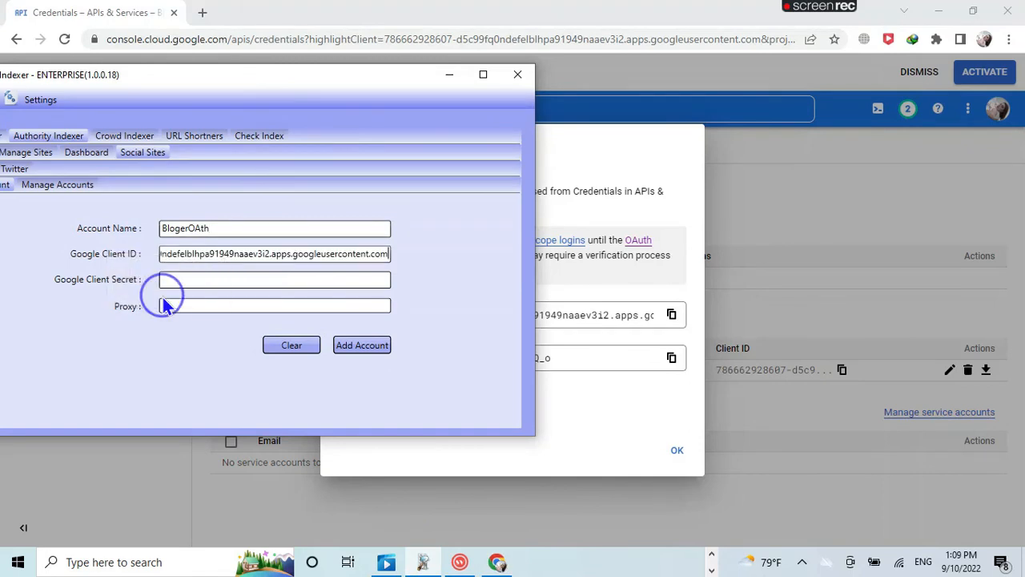
Step: Paste the client secret into Google Client Secret, add the account, and allow the browser to open
{"action": "left_click", "coordinate": [450, 75]}
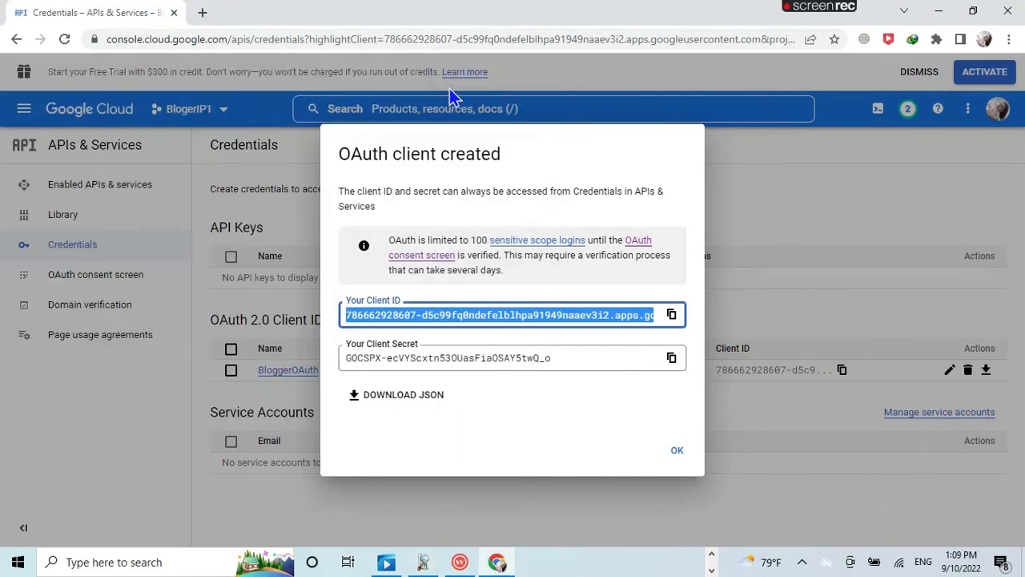
{"action": "left_click", "coordinate": [671, 358]}
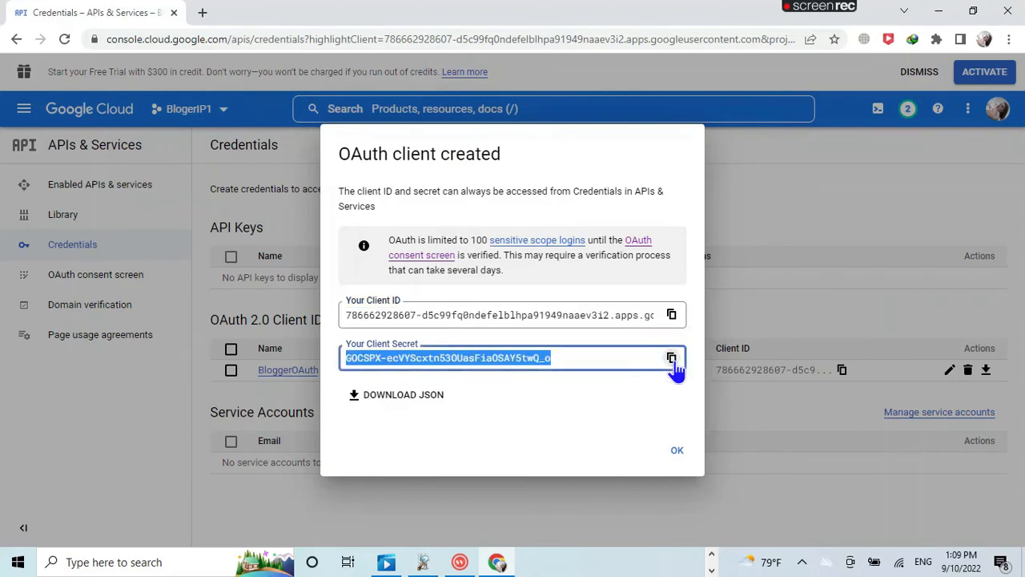
{"action": "left_click", "coordinate": [423, 562]}
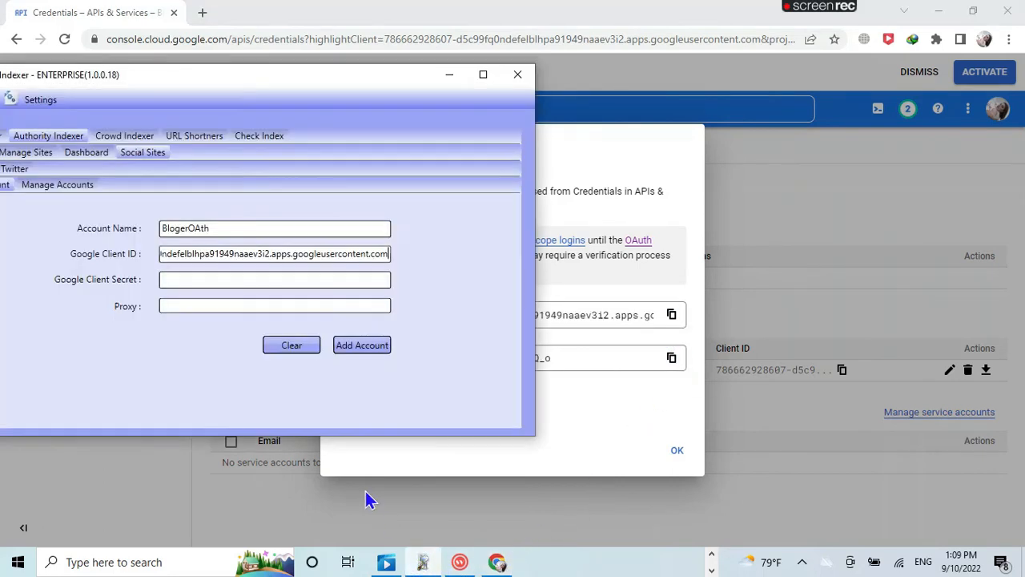
{"action": "left_click", "coordinate": [265, 283]}
{"action": "right_click", "coordinate": [266, 285]}
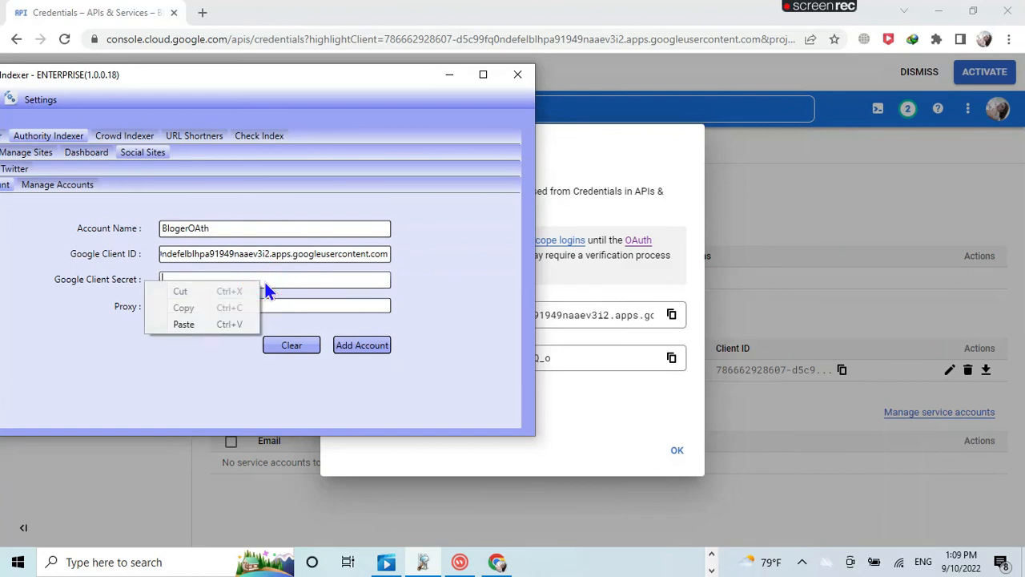
{"action": "left_click", "coordinate": [201, 327]}
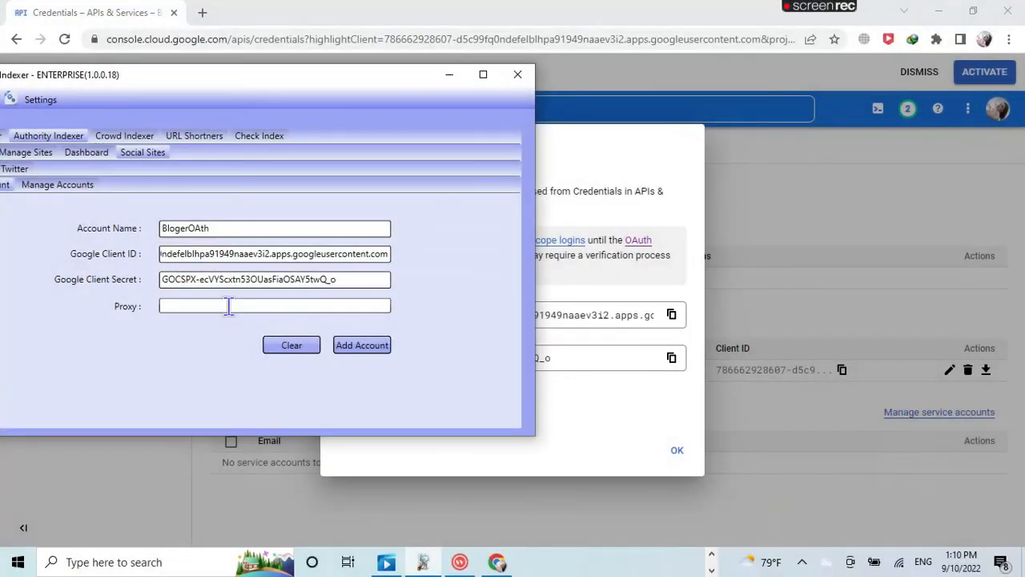
{"action": "left_click", "coordinate": [368, 343]}
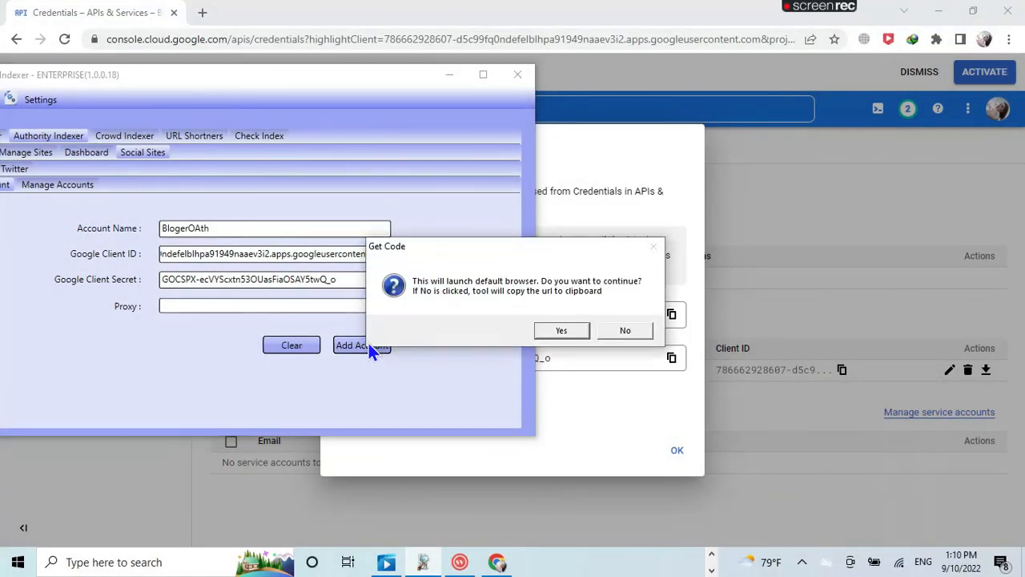
{"action": "left_click", "coordinate": [563, 330]}
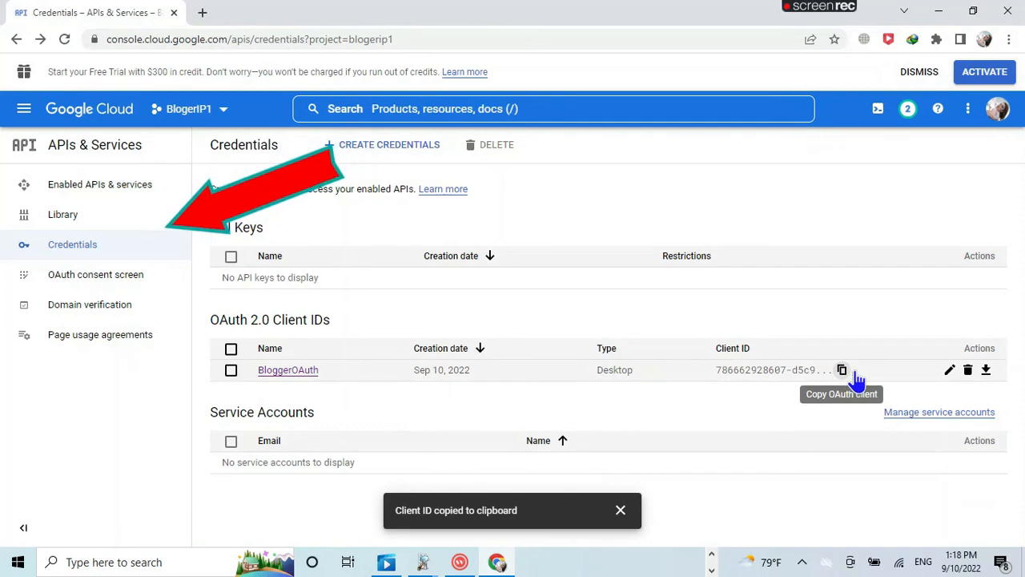
Step: Re-save the BloggerOAuth client from its edit page, then copy its client ID from the OAuth 2.0 list
{"action": "left_click", "coordinate": [948, 372]}
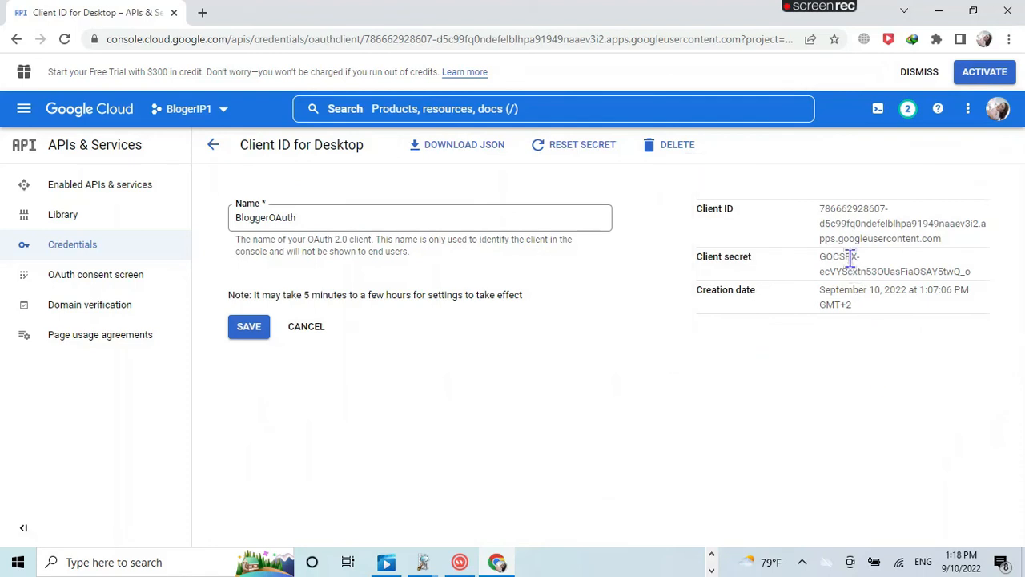
{"action": "left_click", "coordinate": [249, 327]}
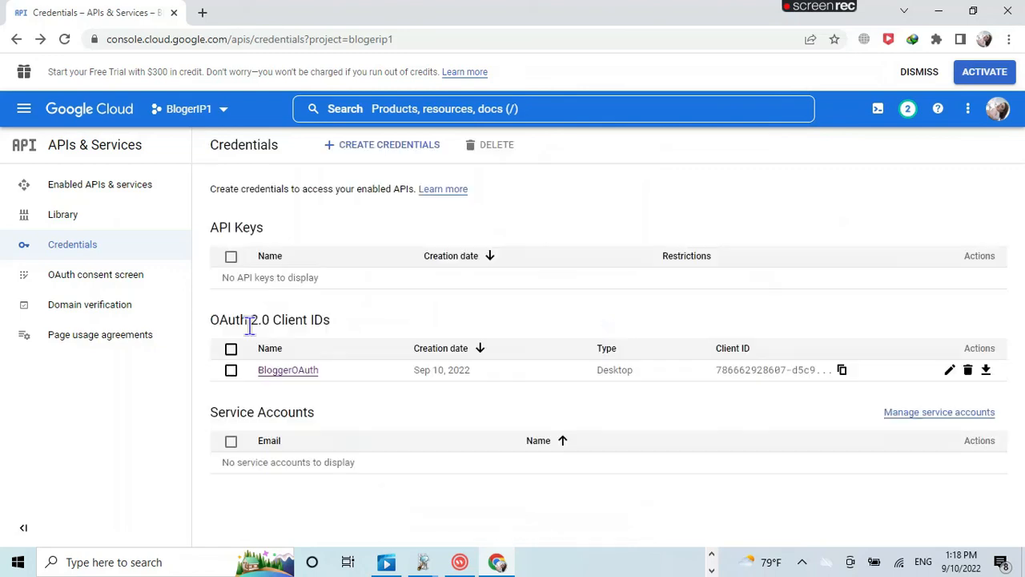
{"action": "left_click", "coordinate": [765, 375]}
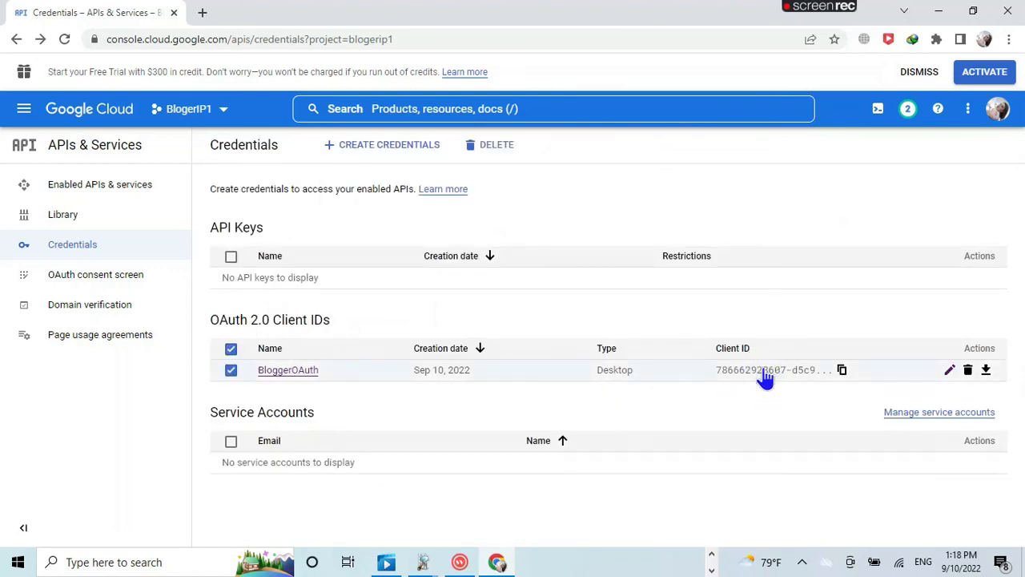
{"action": "left_click", "coordinate": [843, 371]}
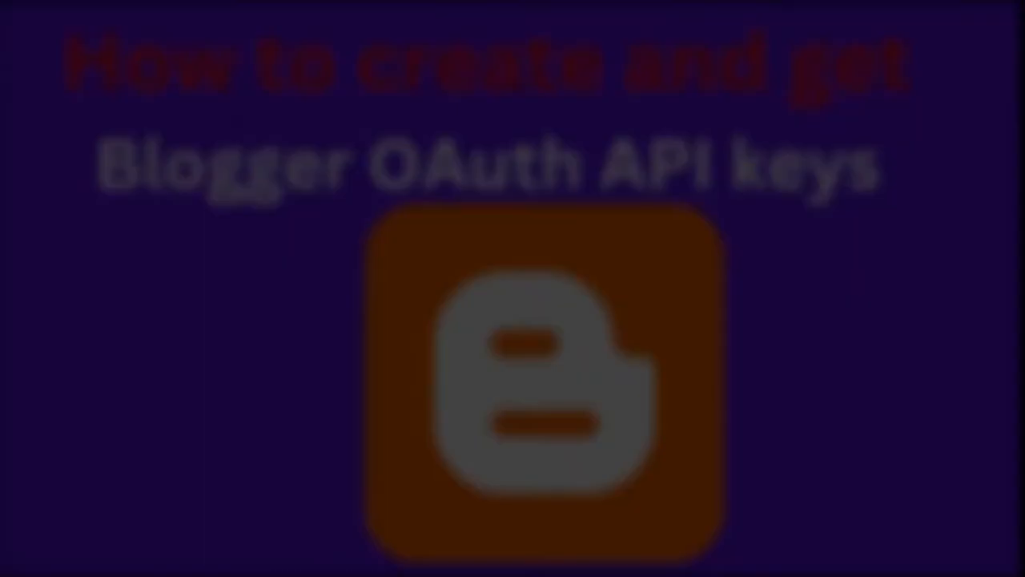